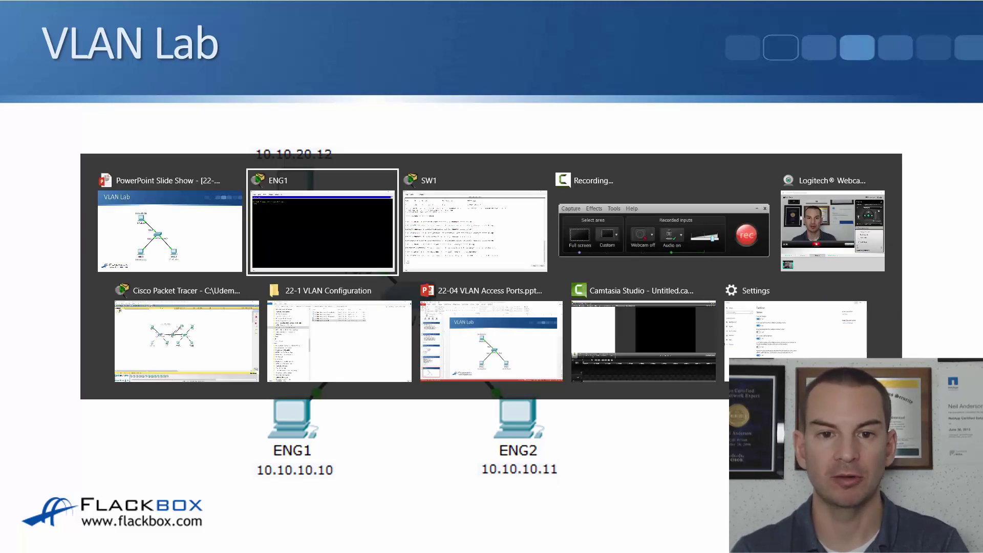
key(alt+Tab)
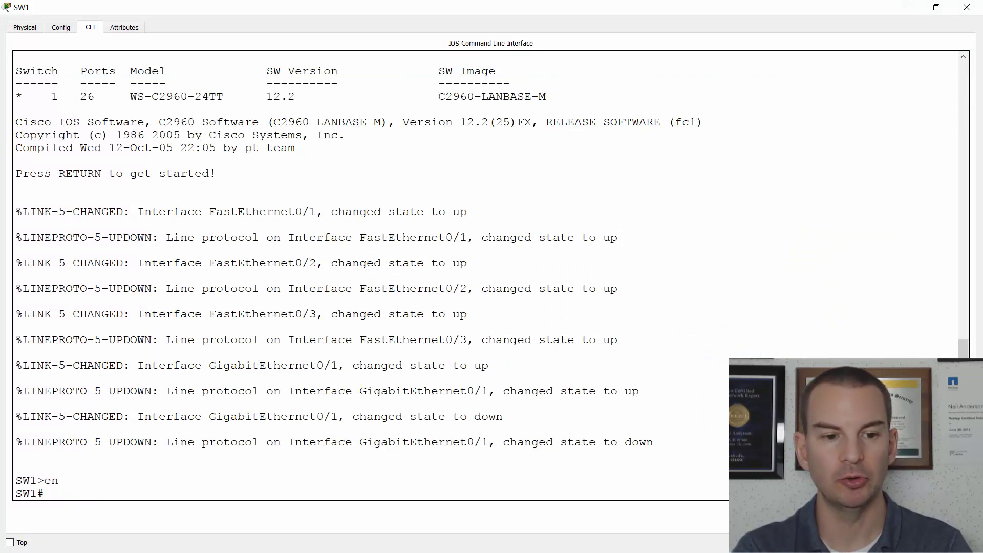
- Show Fa0/1's switchport details on SW1, confirming static access mode and access VLAN 1
text(sh int f)
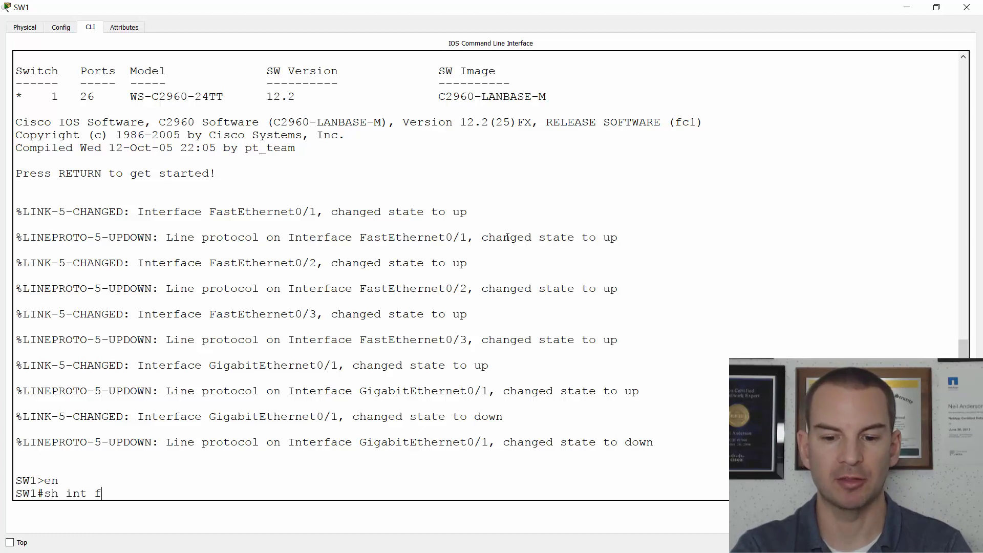
text(0/)
text(1 switchpor)
text(t)
key(Return)
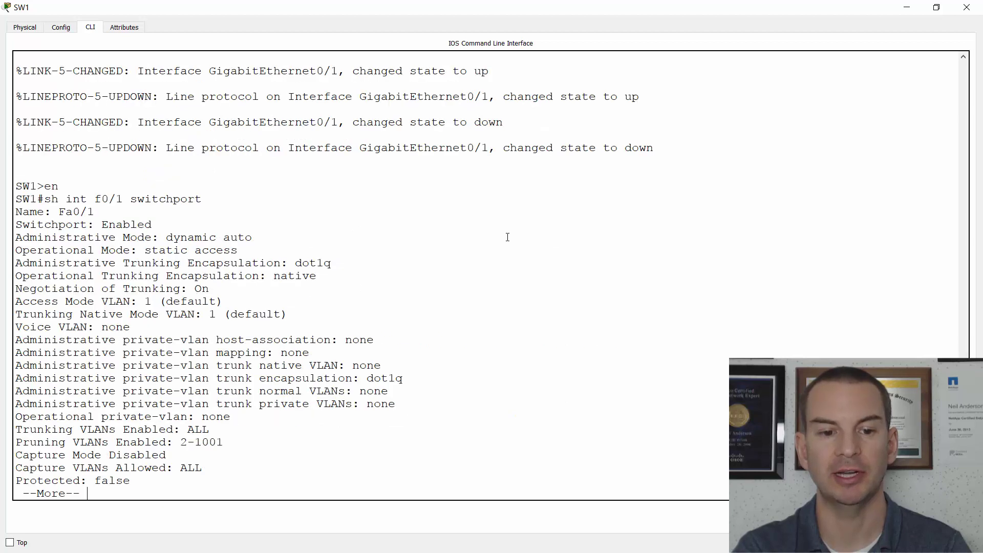
key(space)
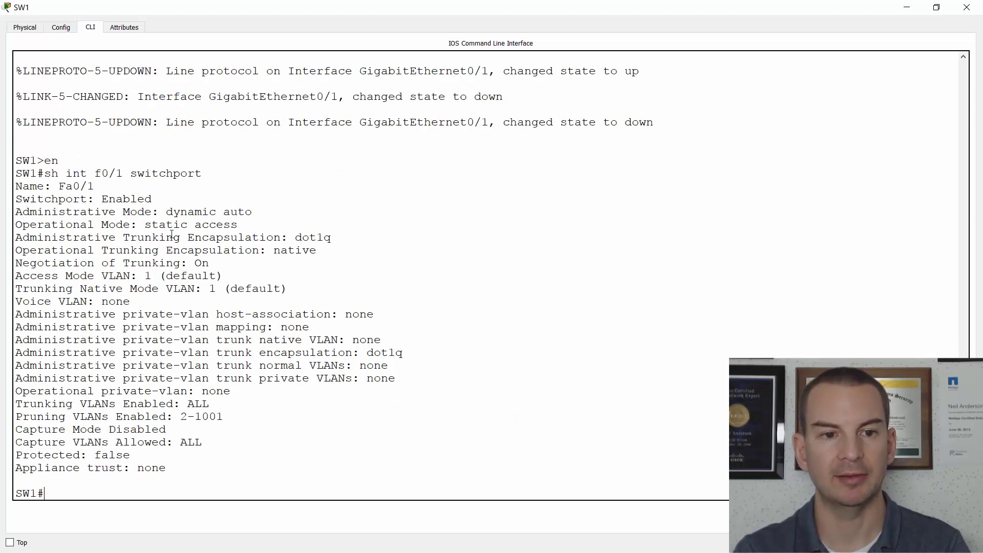
drag(241, 226, 17, 225)
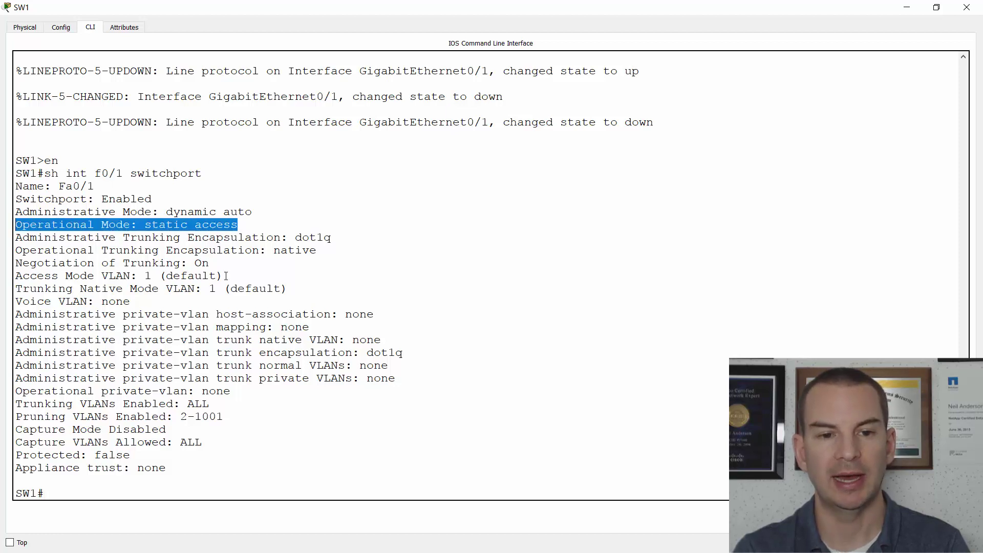
drag(223, 277, 17, 277)
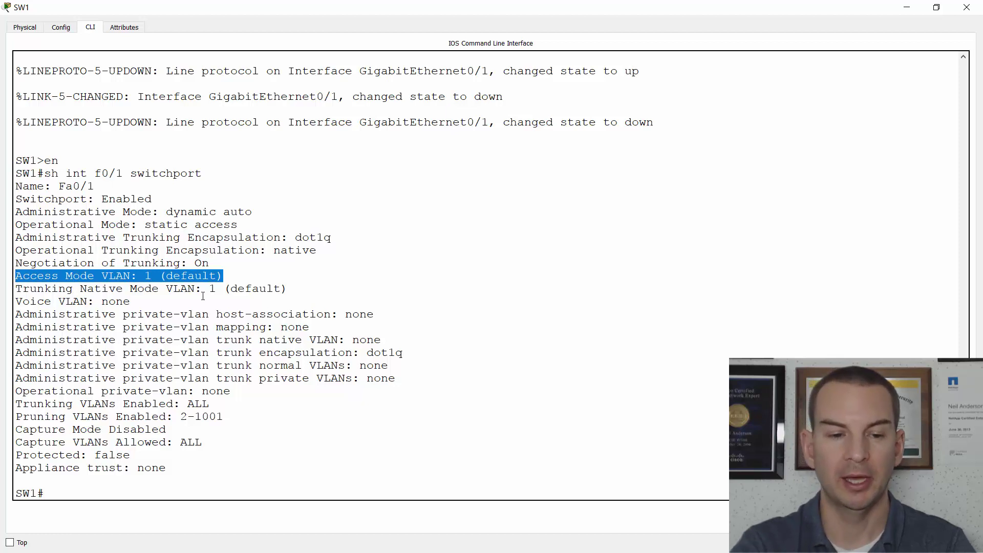
- Run 'sh vlan brief' and point out that every port sits in default VLAN 1
text(sh vlan brief)
key(Return)
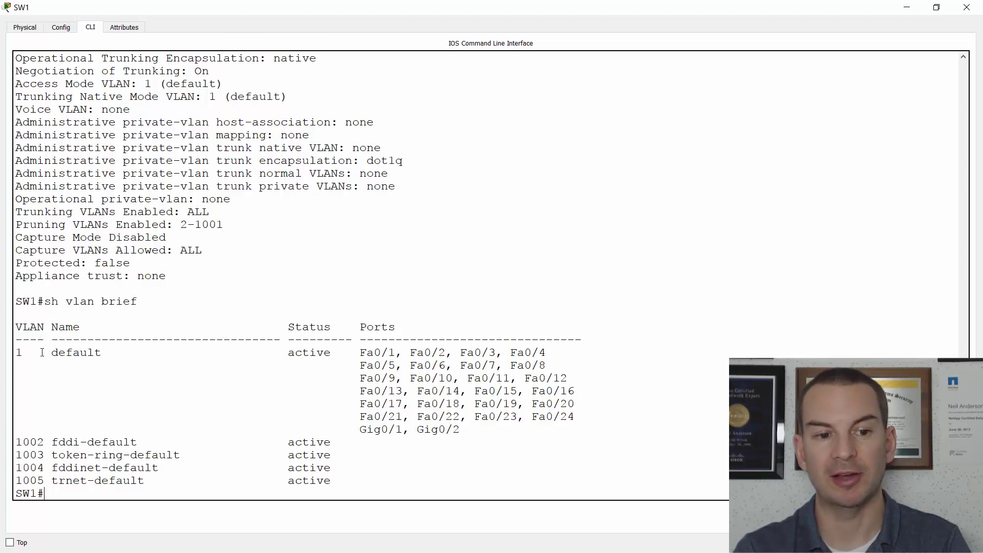
drag(24, 354, 16, 354)
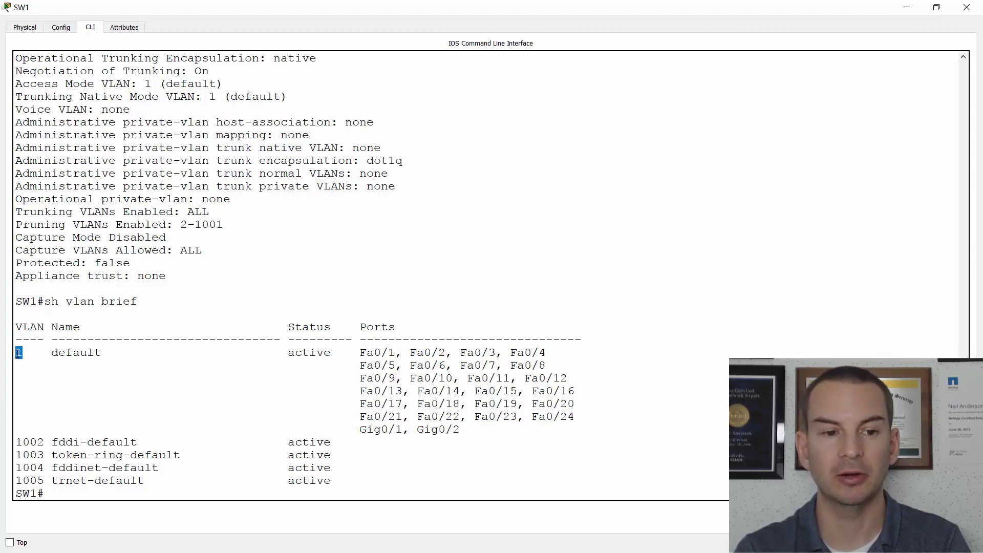
drag(460, 432, 14, 355)
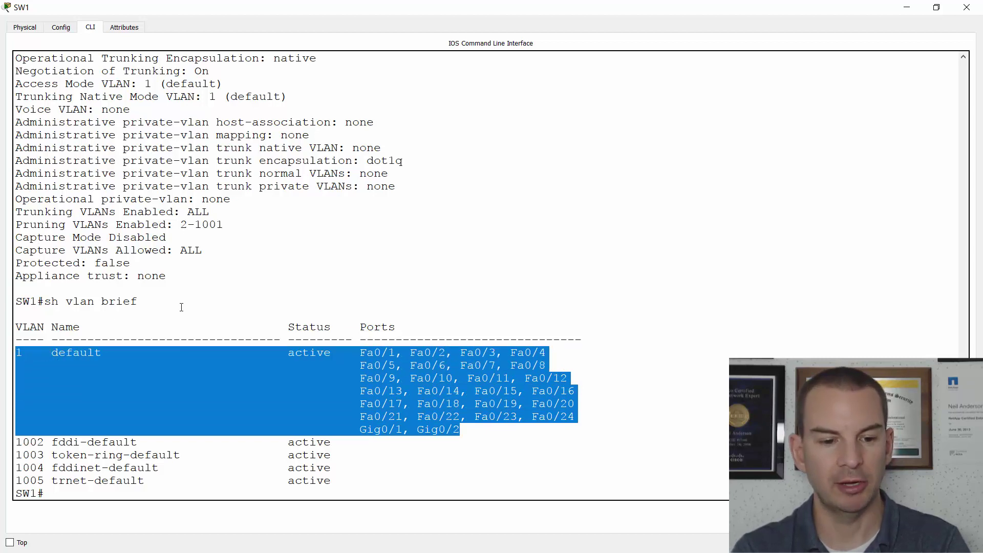
- From ENG1, ping ENG2 at 10.10.10.11 and get replies
key(alt+Tab)
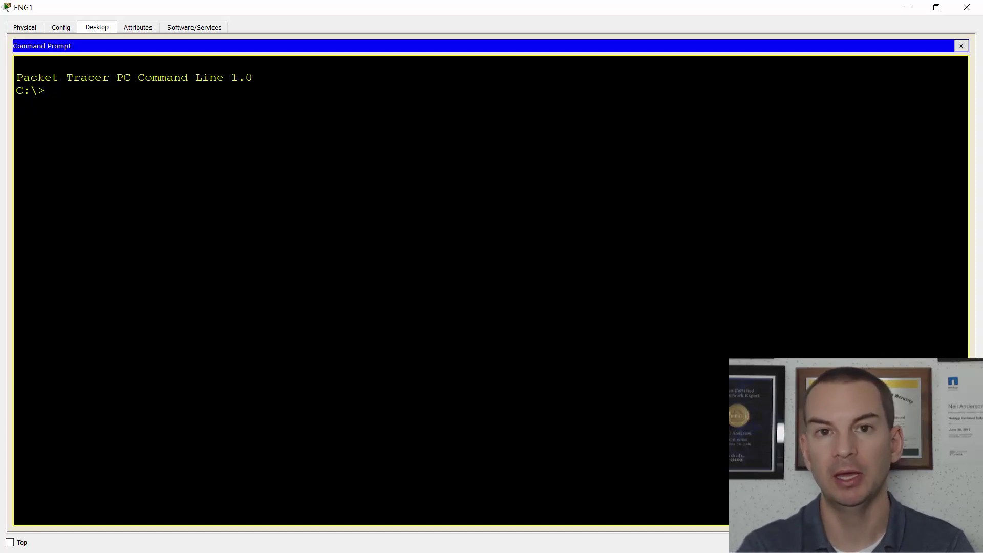
text(ping 10)
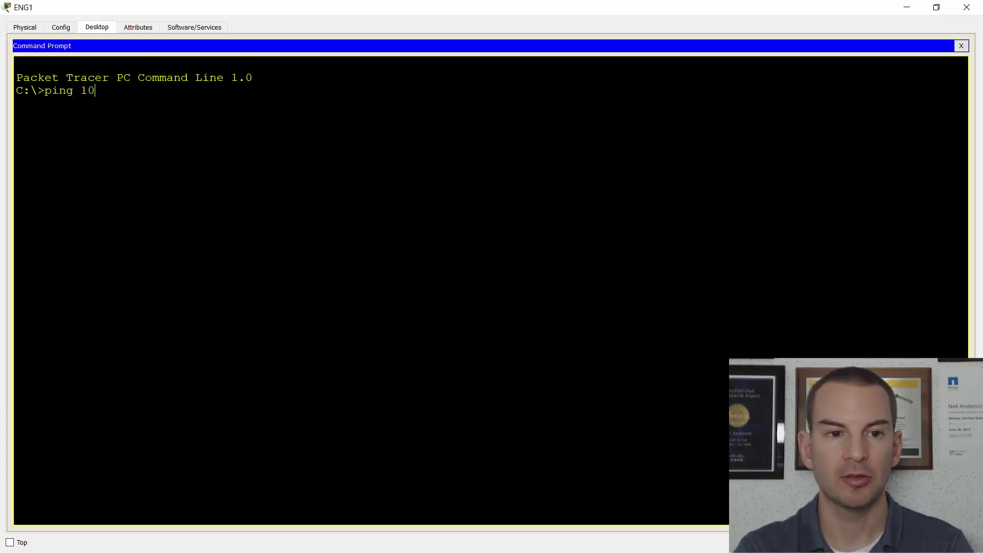
text(.10.10.11)
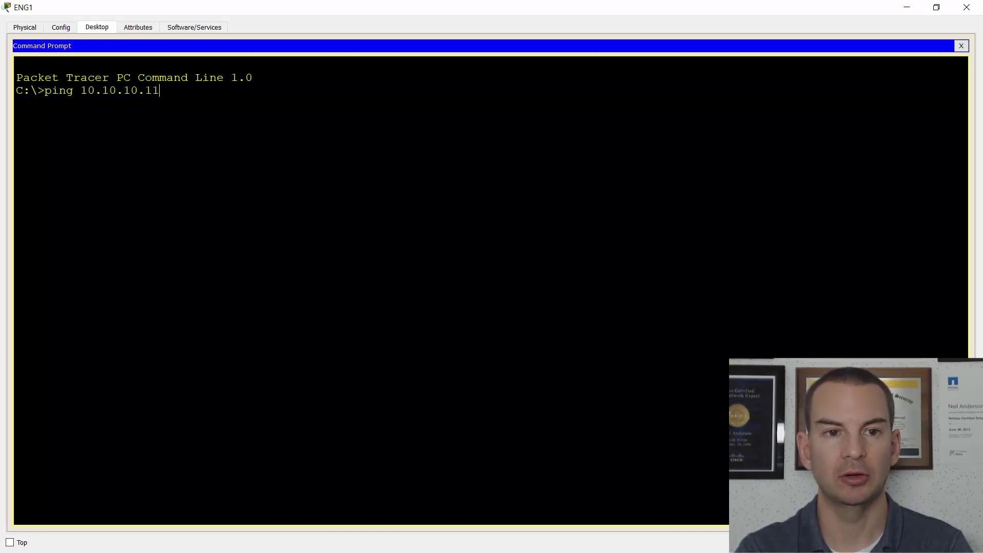
key(Return)
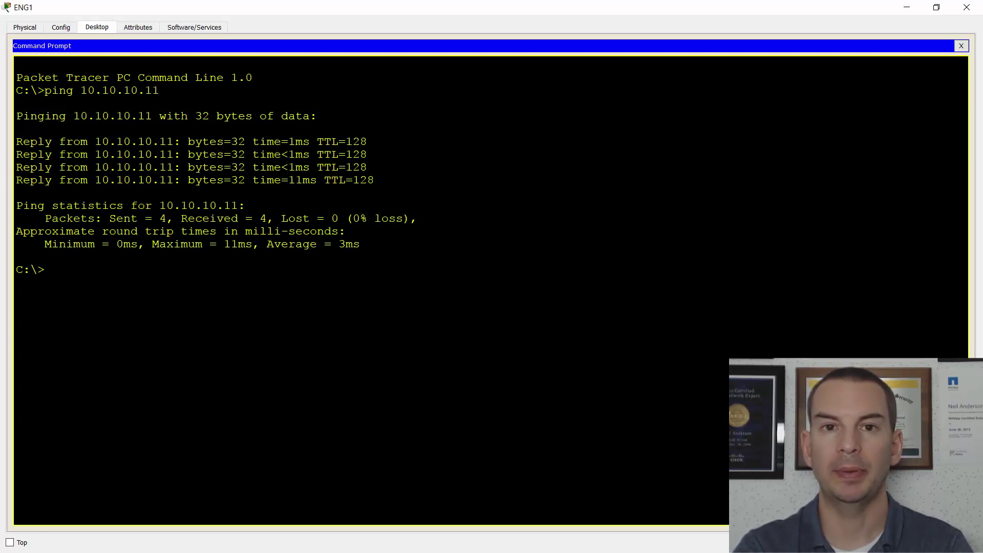
- Ping 10.10.20.12 until it fails, stop it, then ping the 10.10.10.255 broadcast
text(ping)
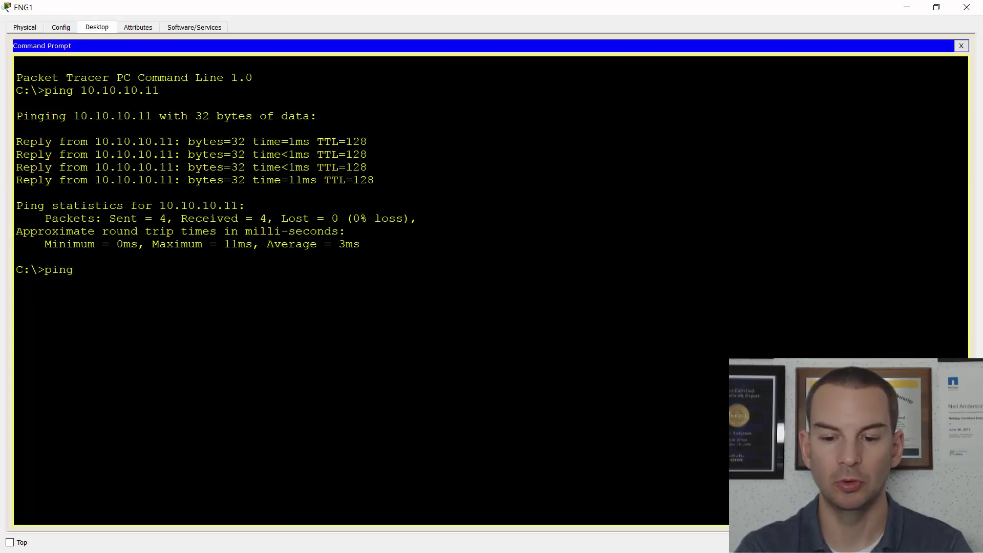
text( 10.10.20.12)
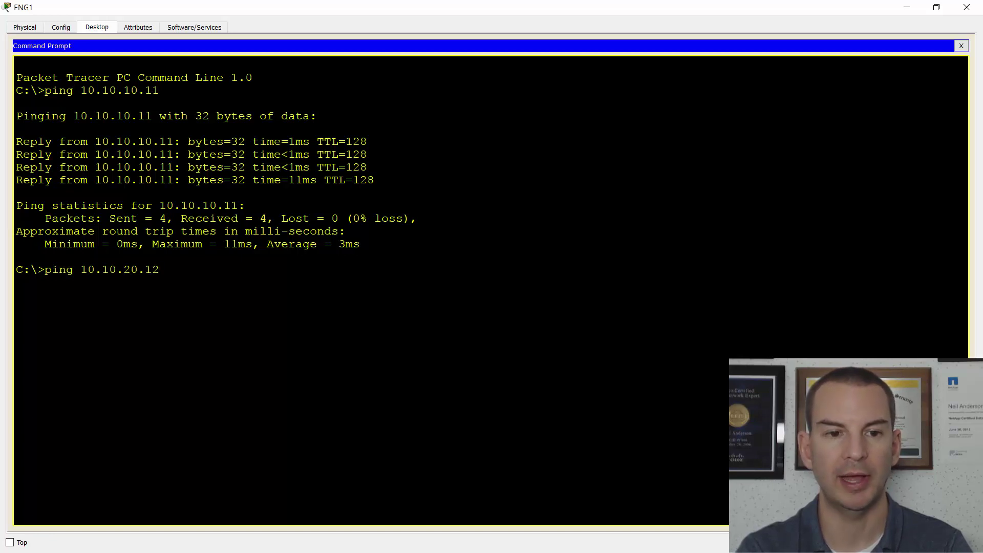
key(Return)
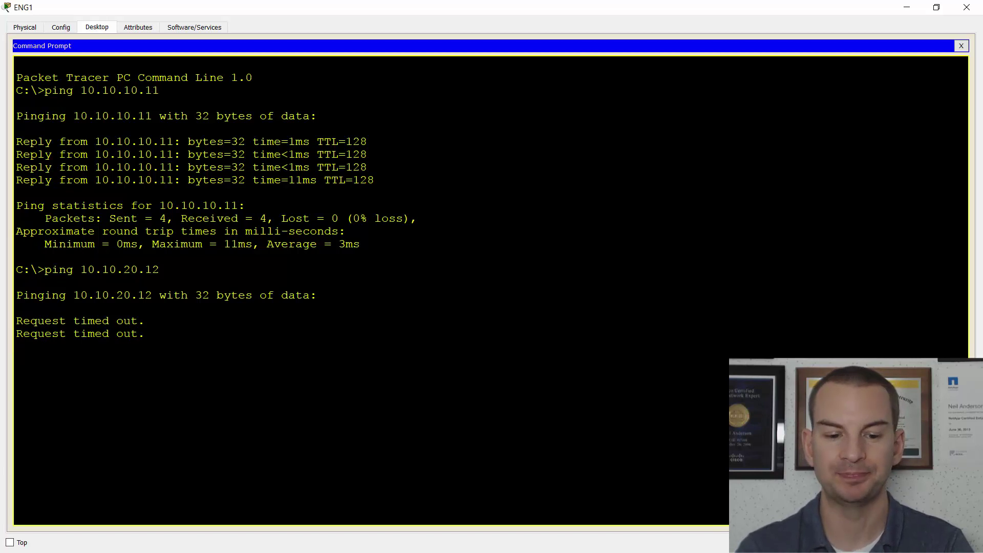
key(ctrl+c)
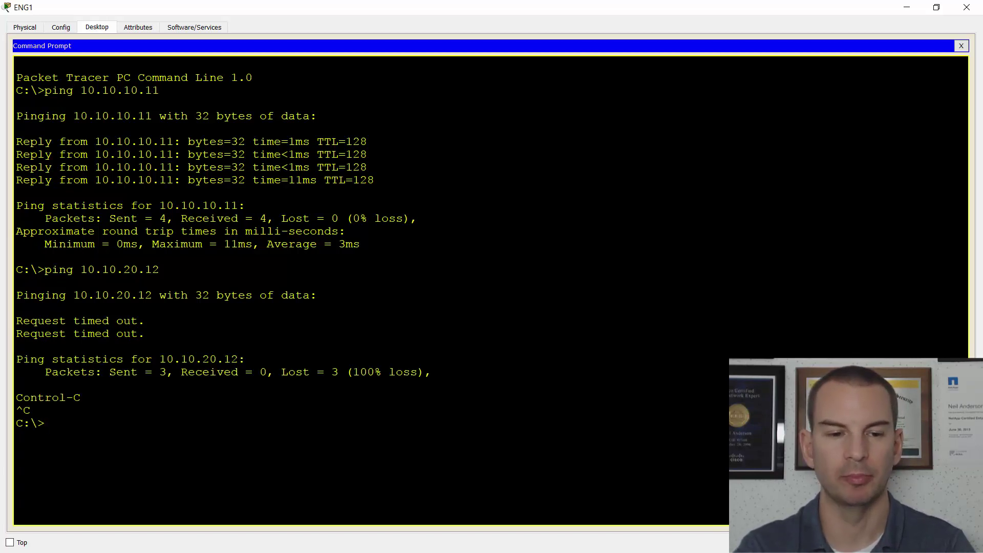
text(ping 10.10.10.255)
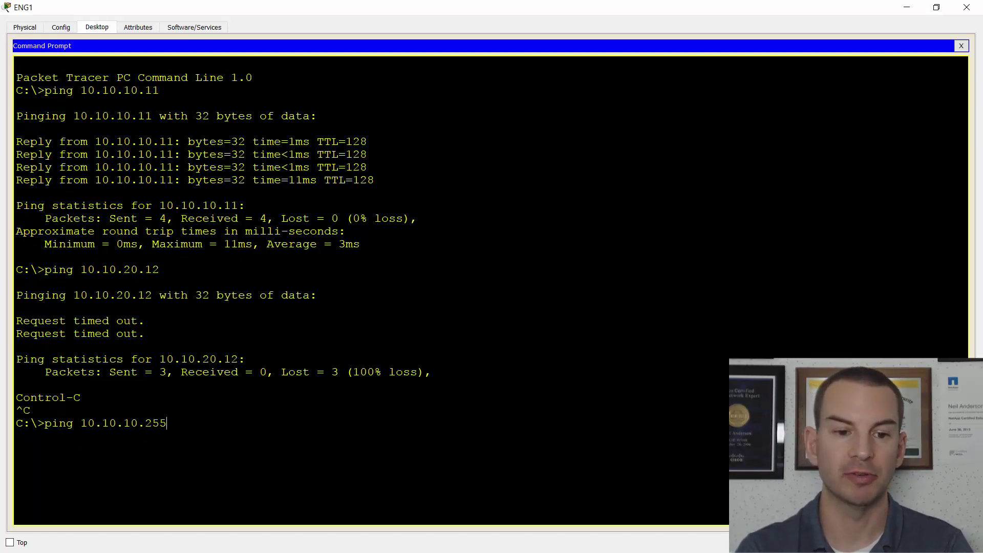
key(Return)
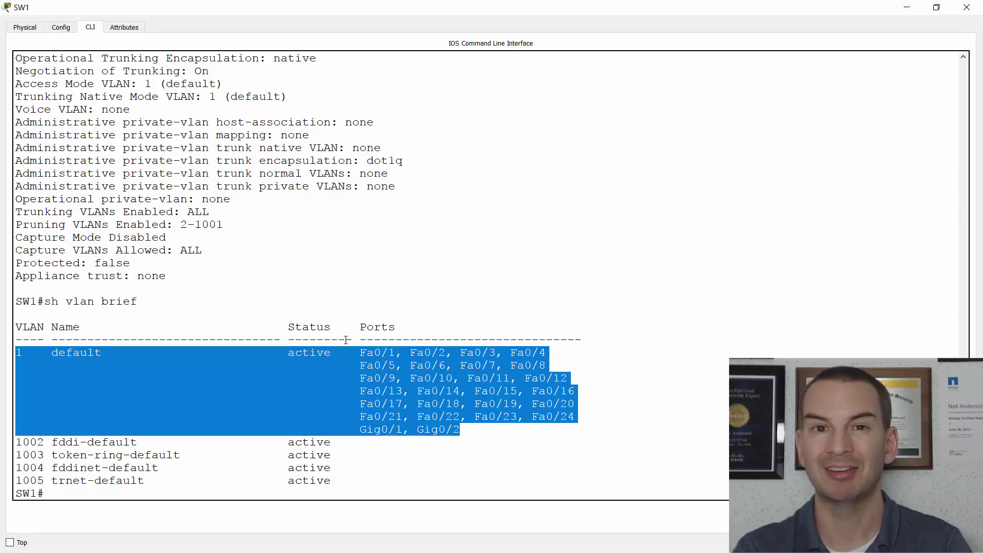
- In global configuration on SW1, create VLAN 10 named Eng
text(config t)
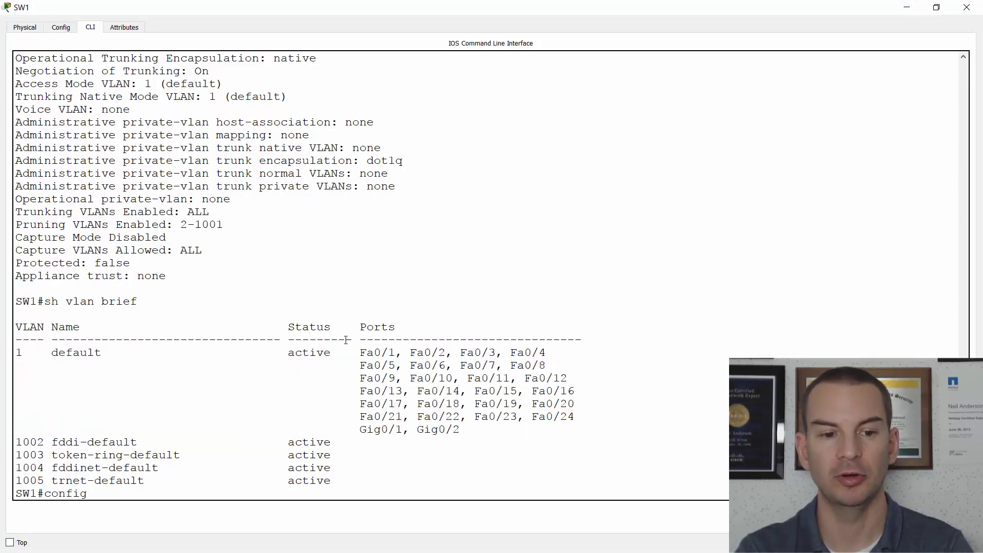
key(Return)
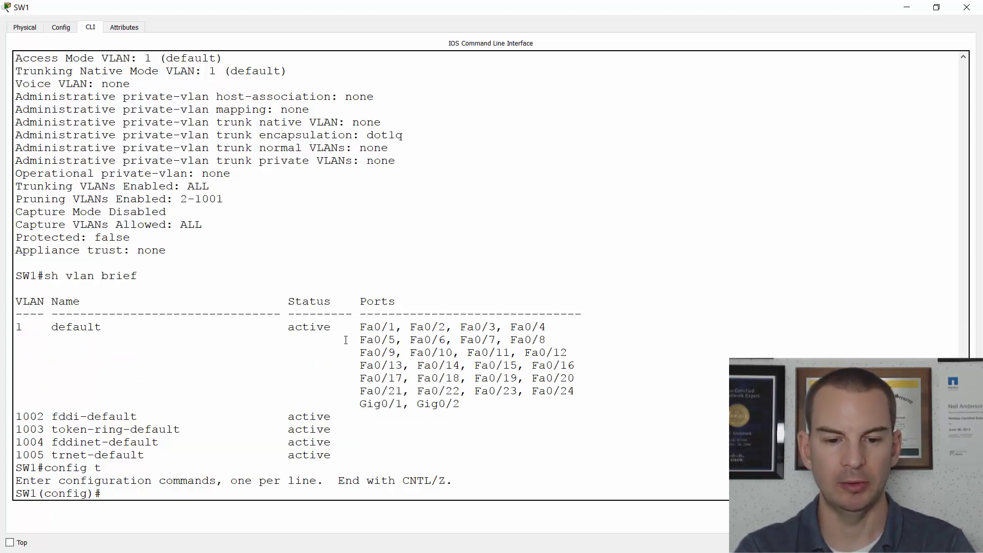
text(vlan)
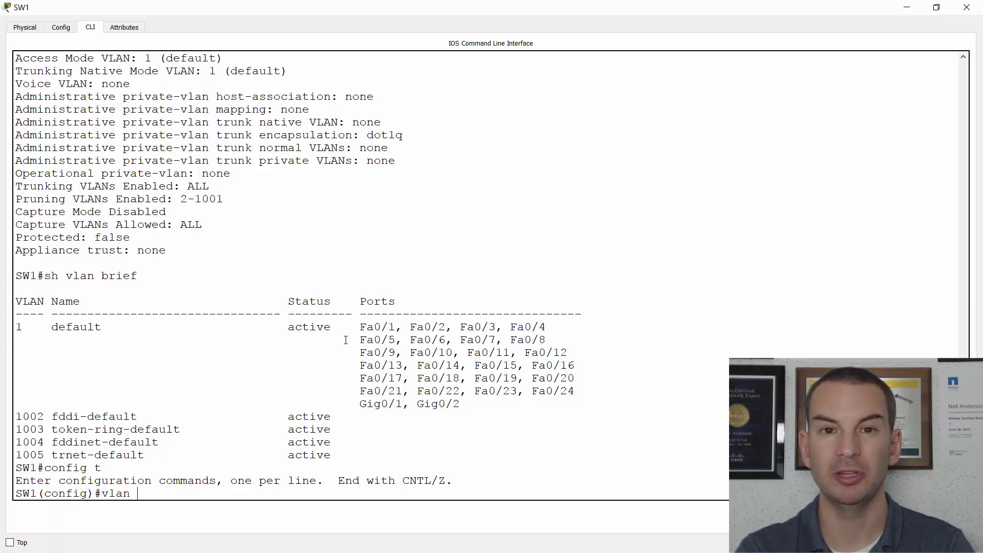
text( 10)
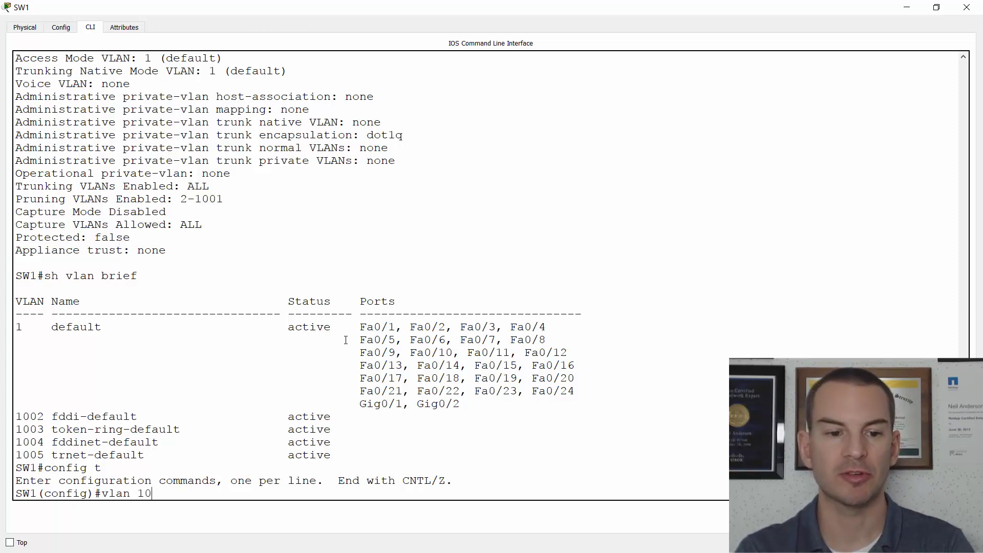
key(Return)
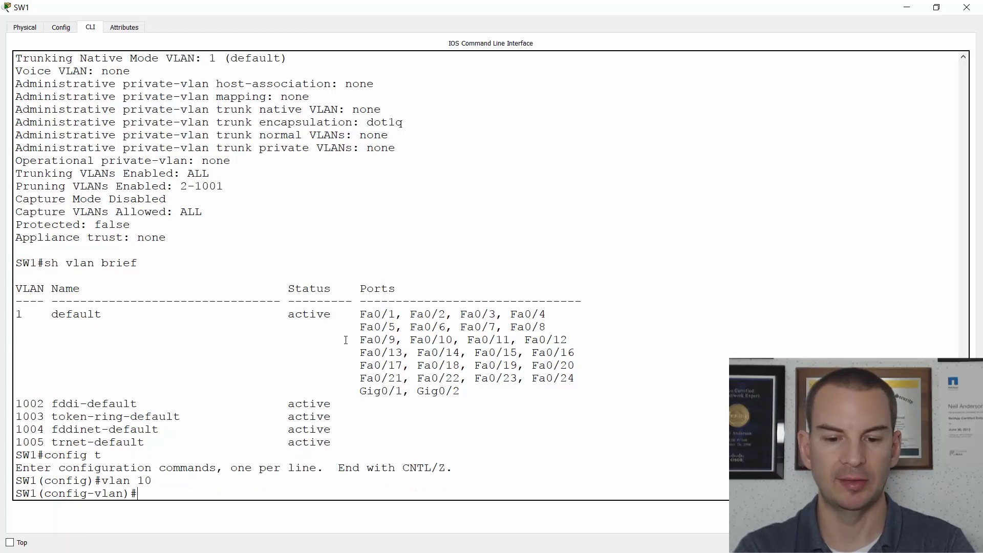
text(name Eng)
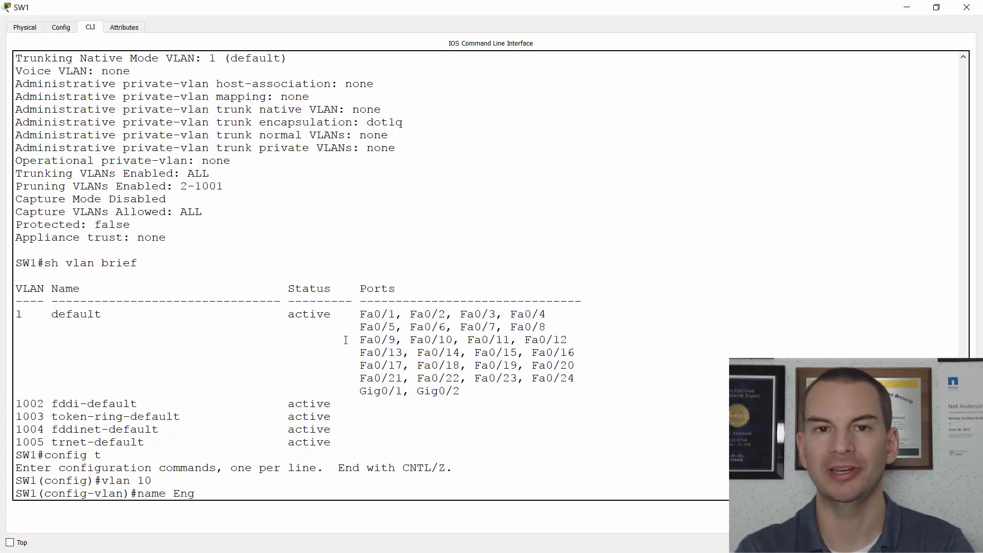
key(Return)
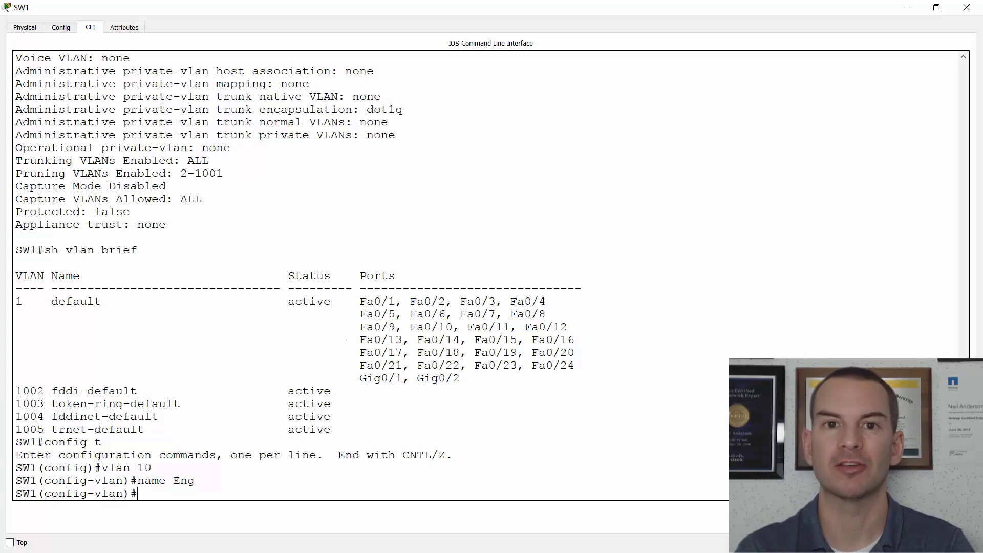
text(exit)
key(Return)
- Create VLAN 20 named Sales
text(vlan )
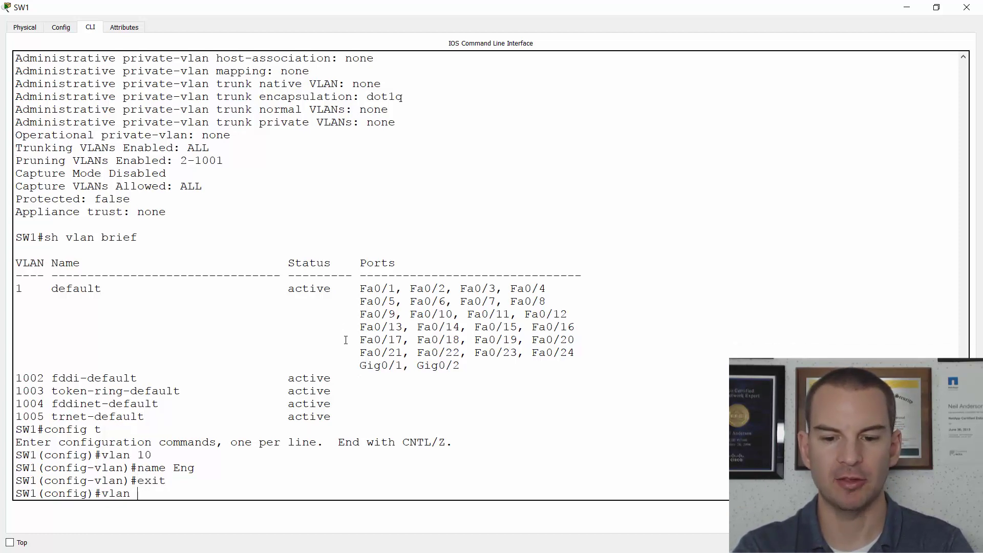
text(20)
key(Return)
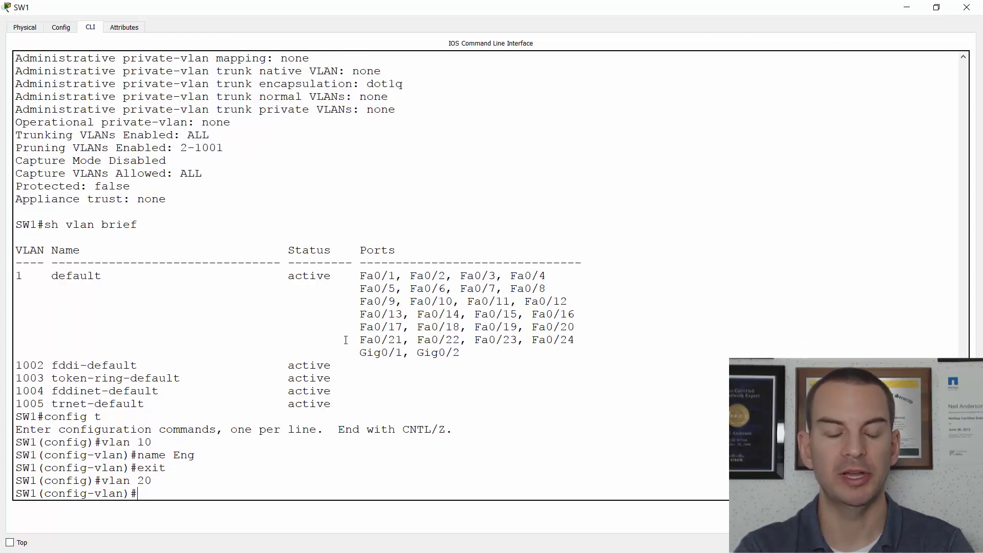
text(name Sales)
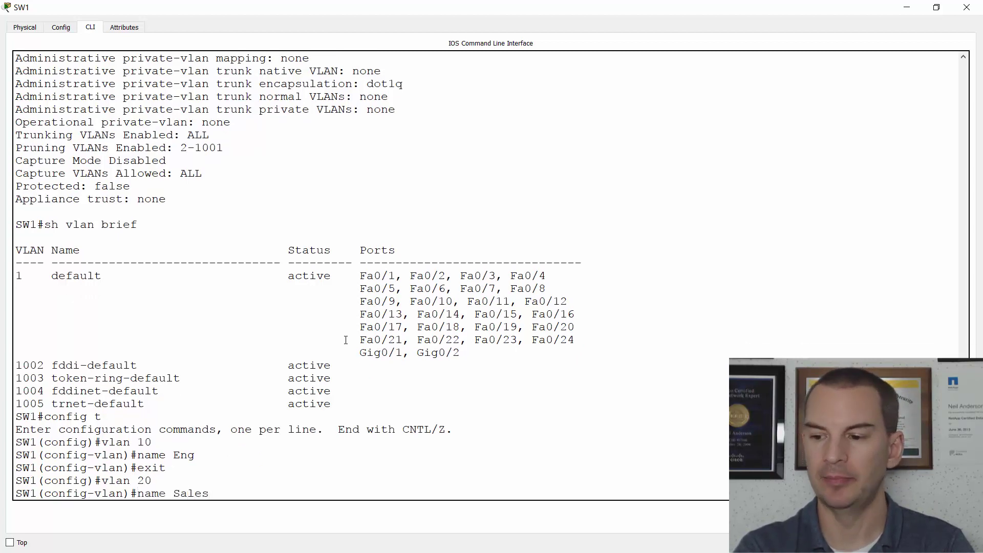
key(Return)
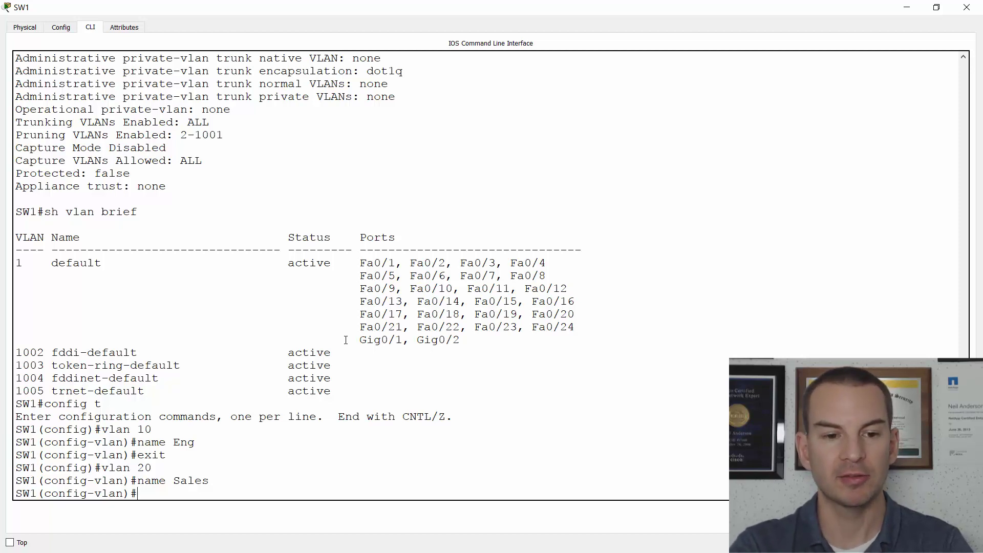
- Configure interface Fa0/1 as an access port with 'switchport access vlan 10'
text(exit)
key(Return)
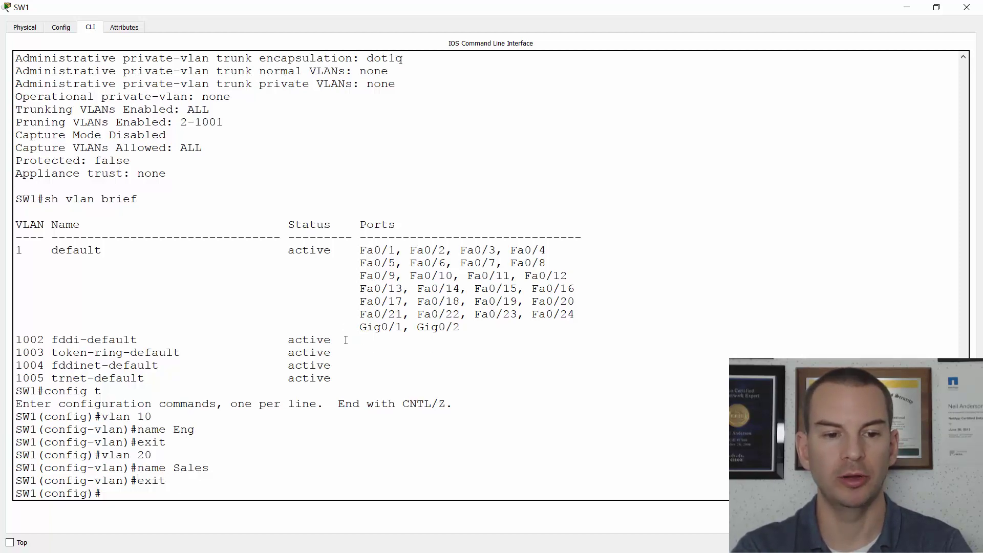
text(int f)
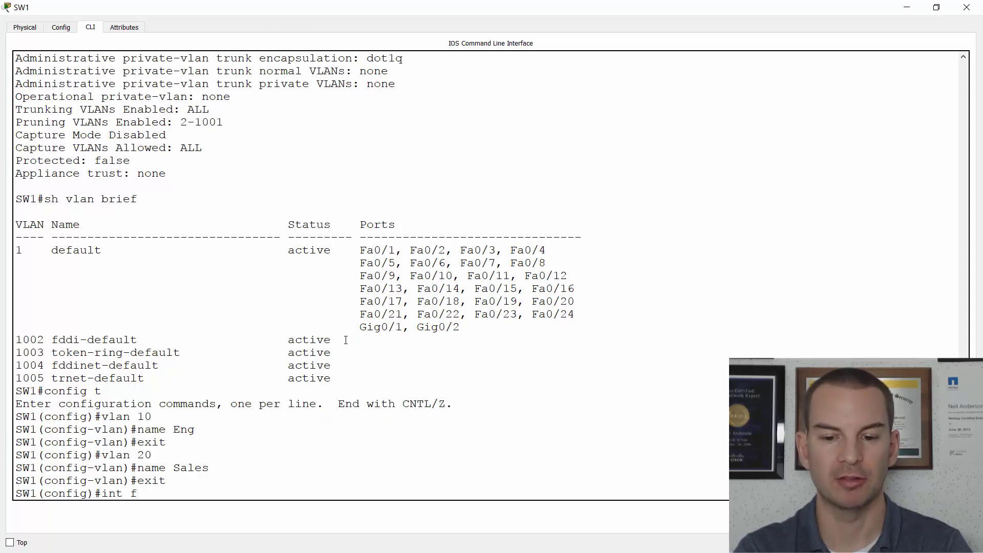
text(0/1)
key(Return)
text(s)
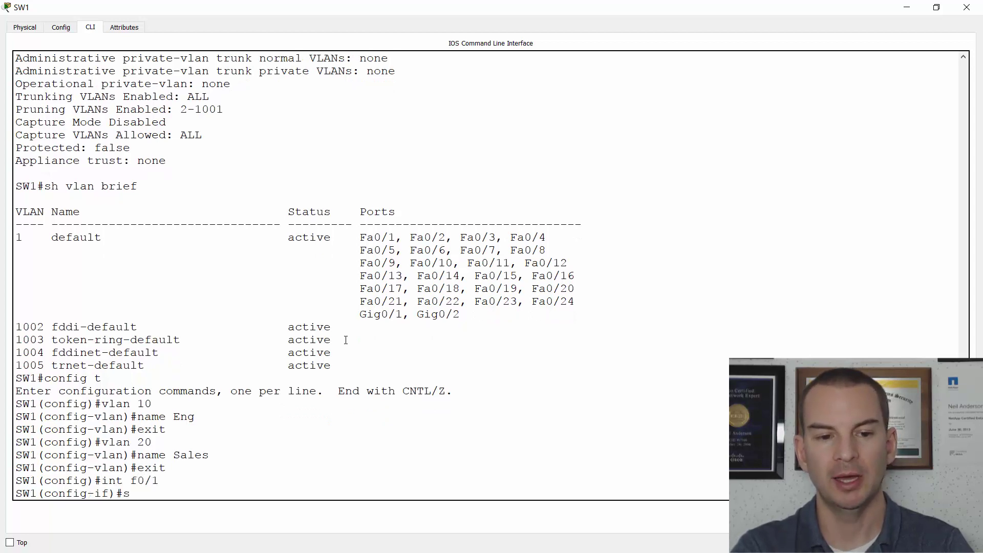
text(witchport)
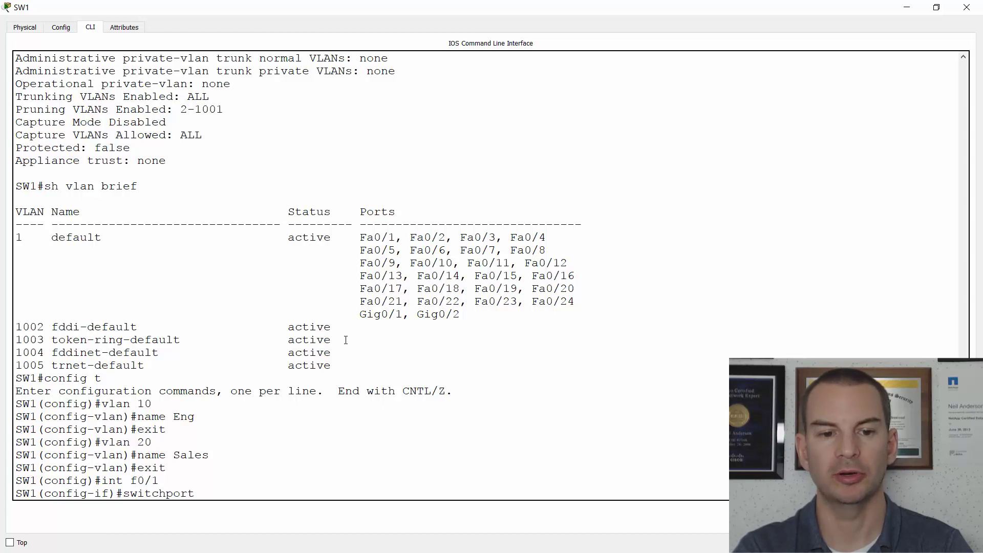
text( mode access)
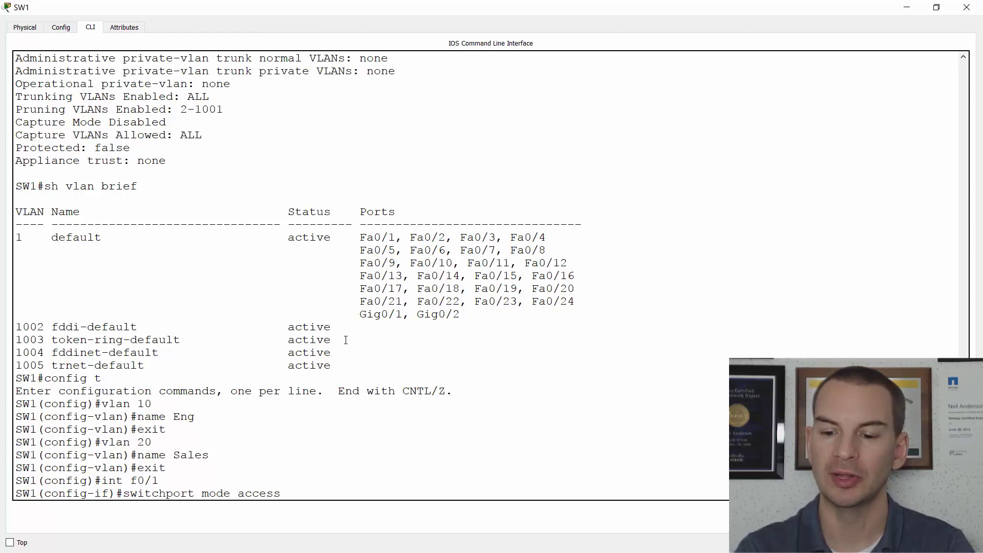
key(Return)
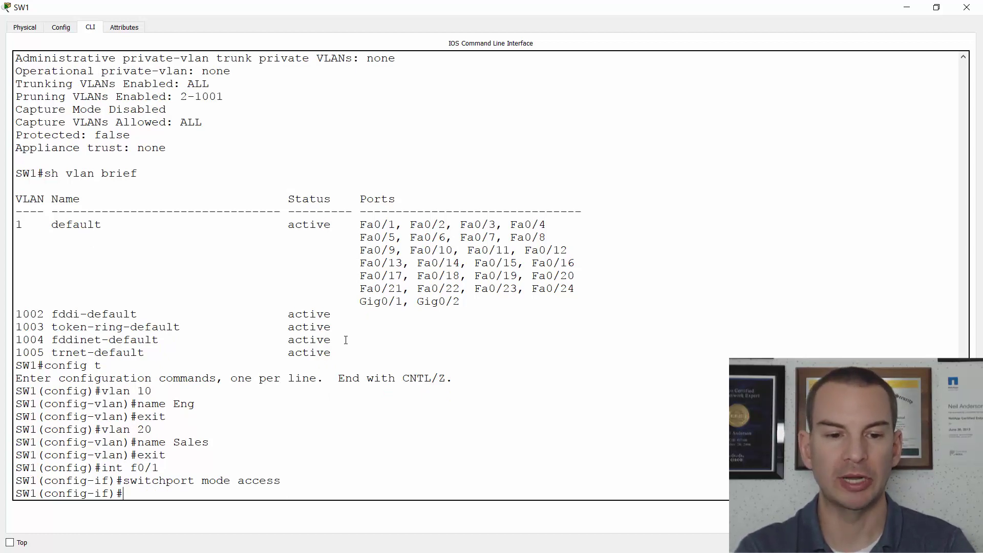
text(switchport)
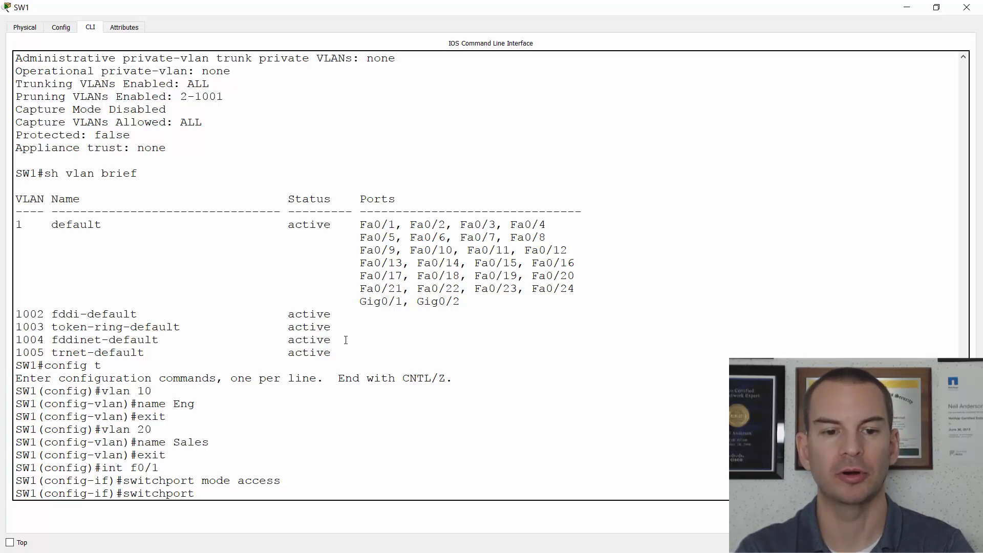
text( accee)
text(s vlan 10)
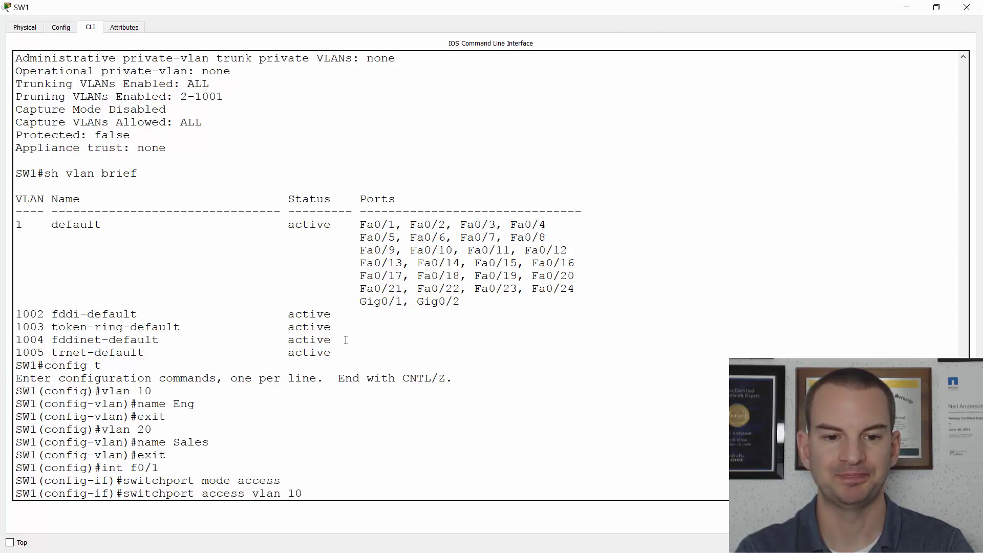
key(Return)
key(alt+Tab)
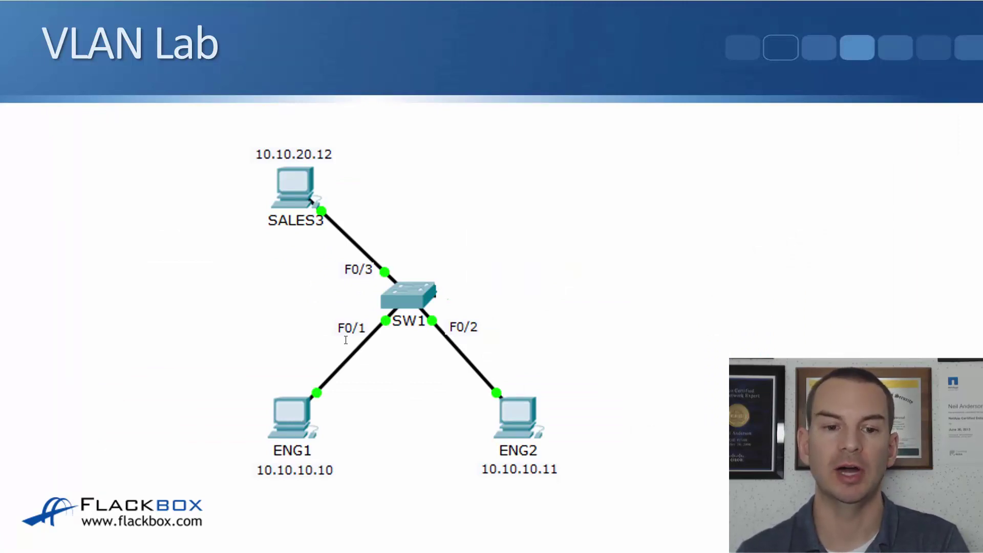
- From ENG1, ping 10.10.10.11 and the 10.10.10.255 broadcast, both now timing out
key(alt+Tab)
key(alt+Tab)
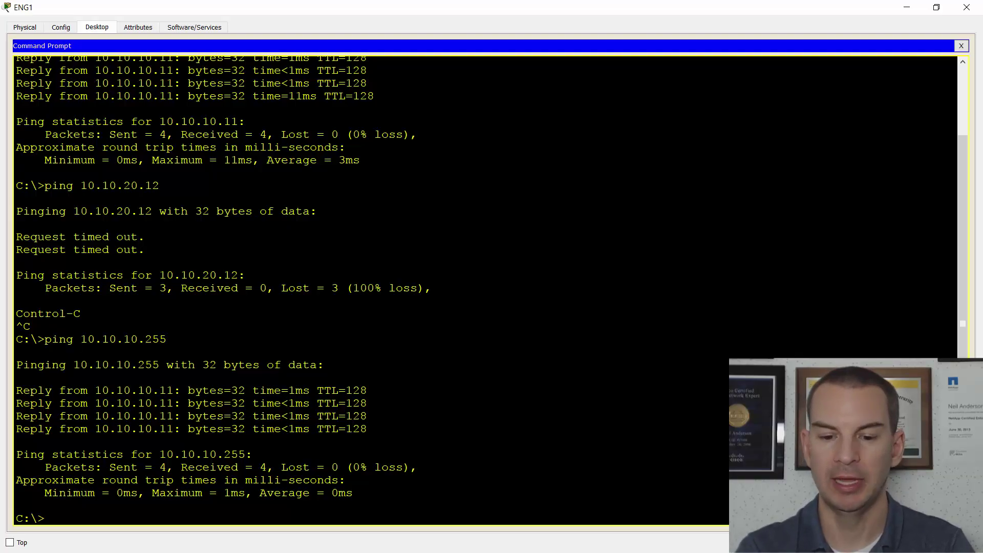
text(ping 10.10)
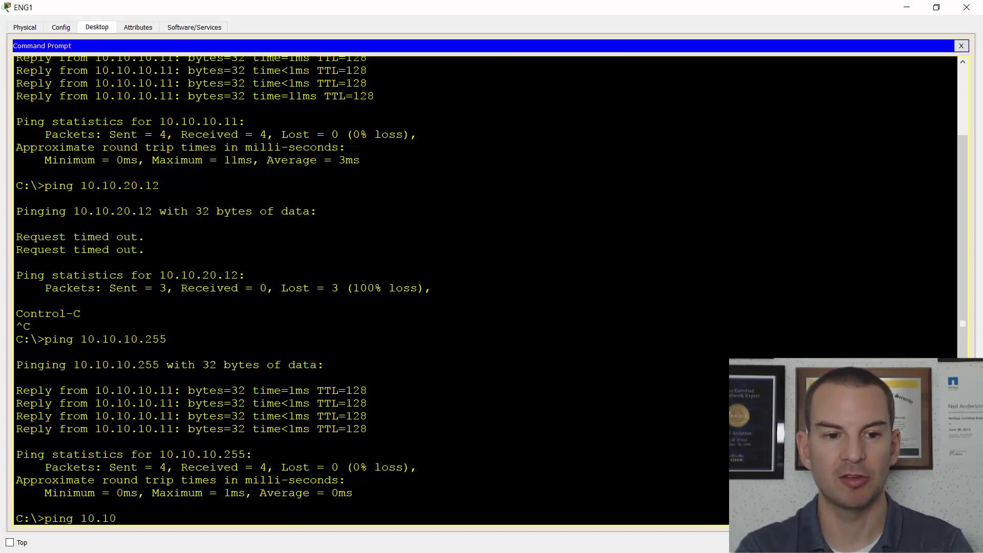
text(.10.11)
key(Return)
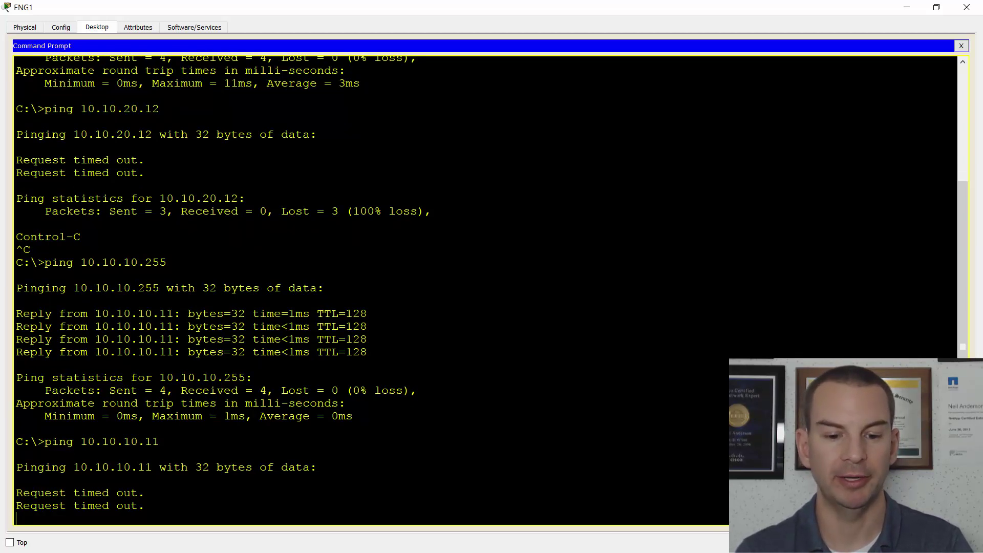
key(ctrl+c)
text(ping 10.10.10.255)
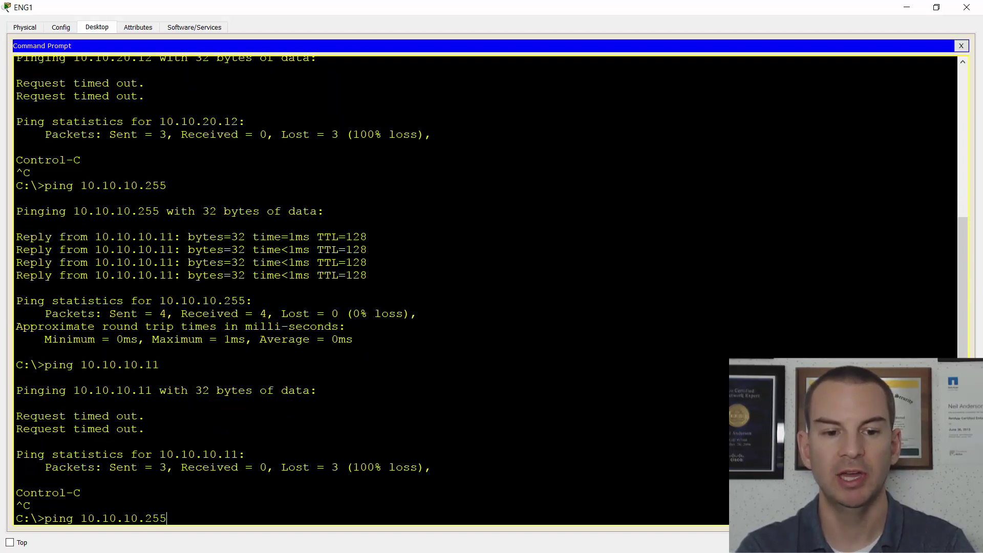
key(Return)
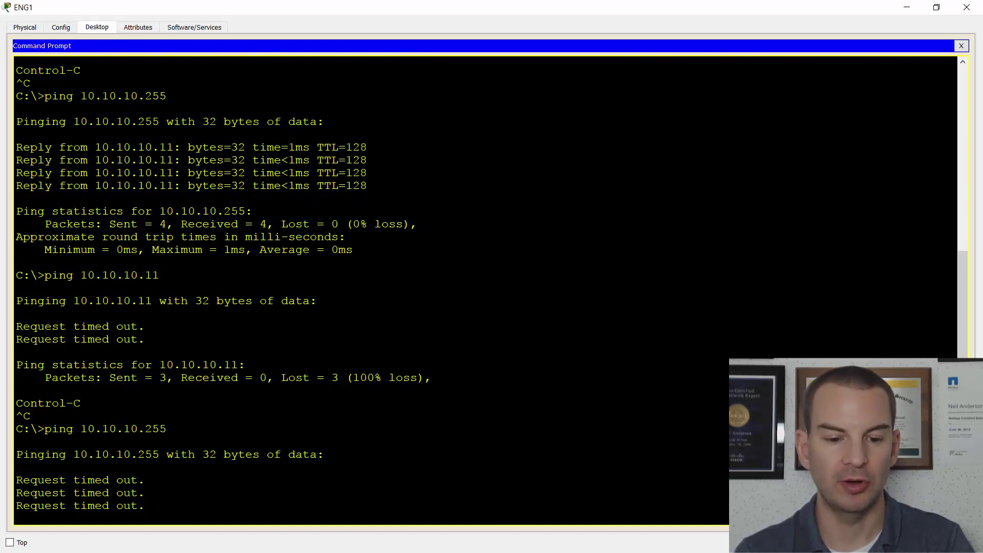
key(alt+Tab)
key(alt+Tab)
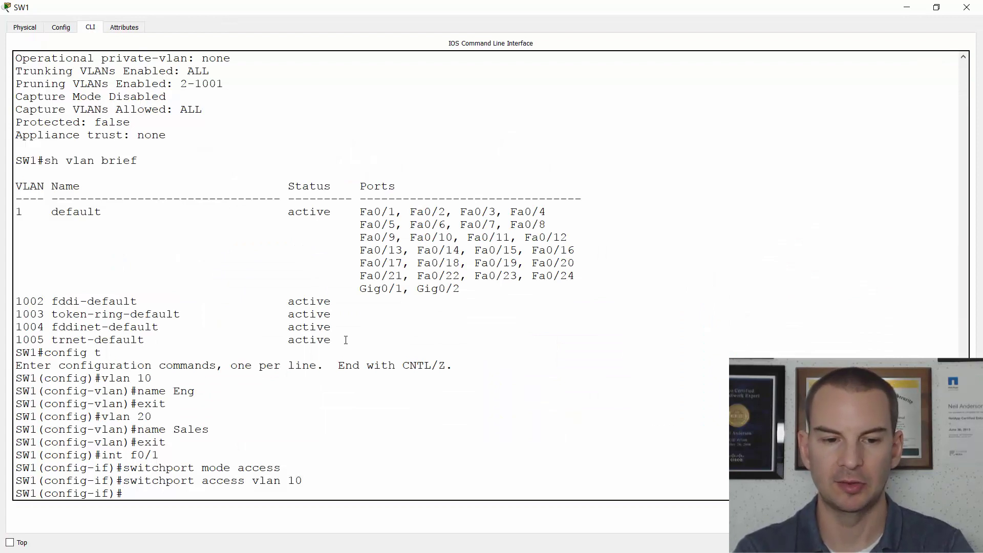
- Set interface Fa0/2 to access mode in VLAN 10 by reusing the earlier commands
text(int f)
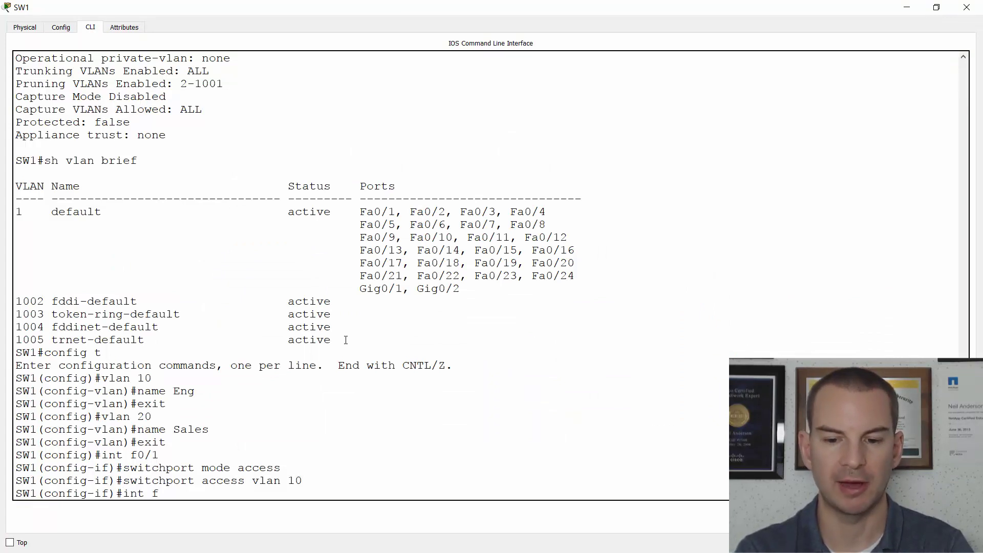
text(0/2)
key(Return)
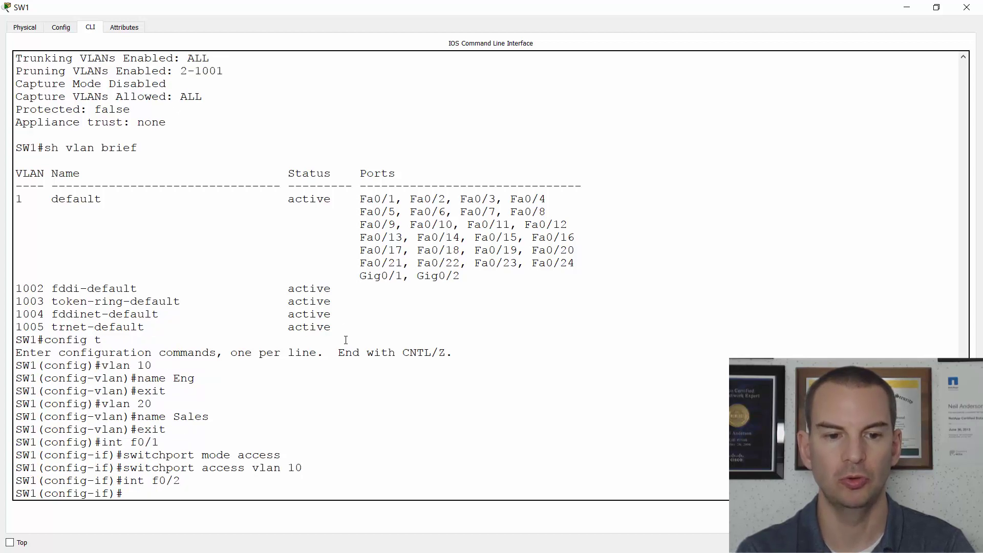
key(Up)
key(Up)
key(Up)
key(Return)
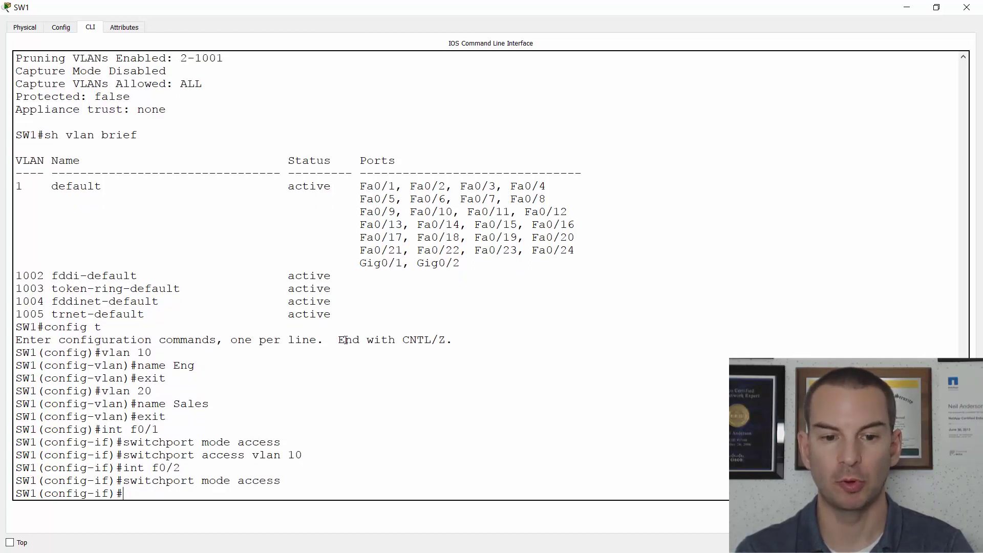
key(Up)
key(Up)
key(Up)
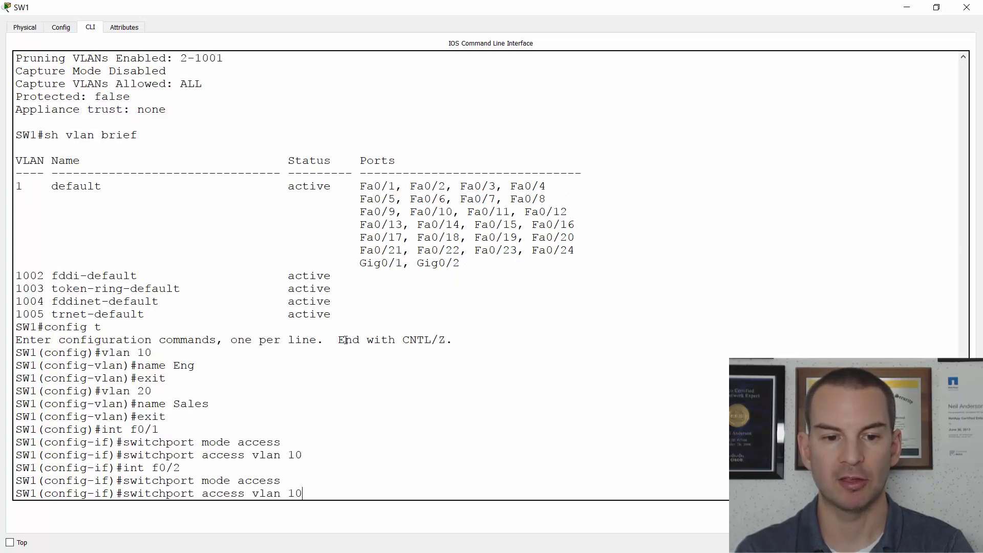
key(Return)
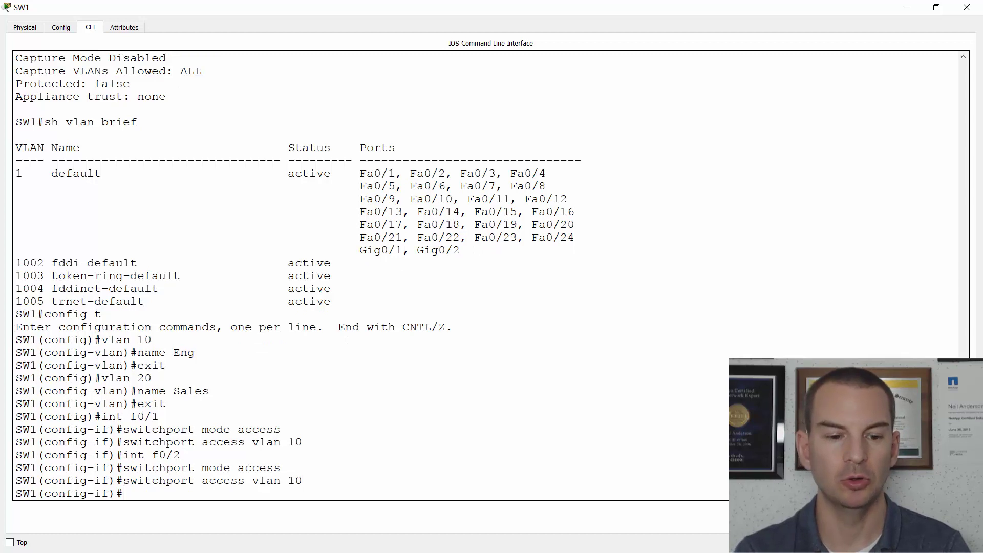
- Ping 10.10.10.11 from ENG1 again and see the requests time out
key(alt+Tab)
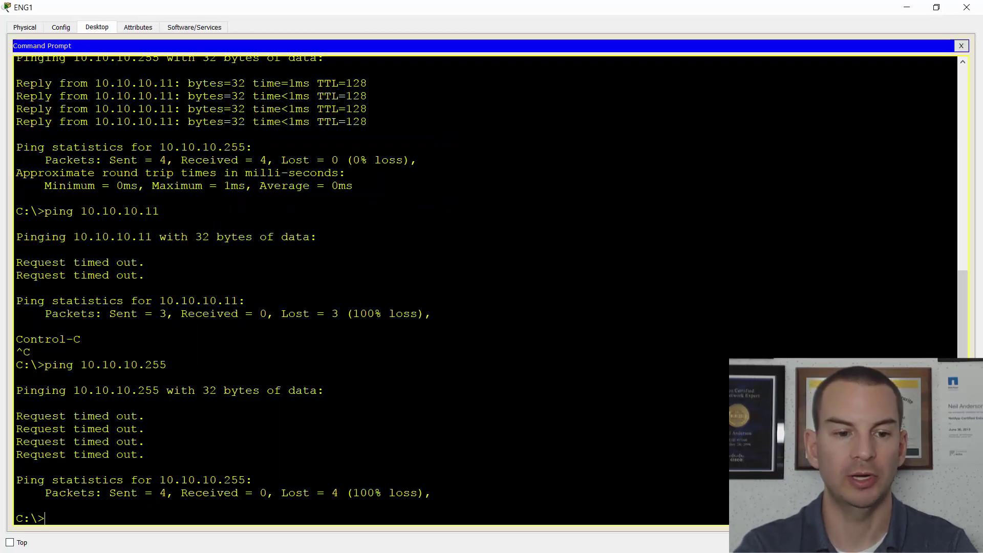
text(ping 101)
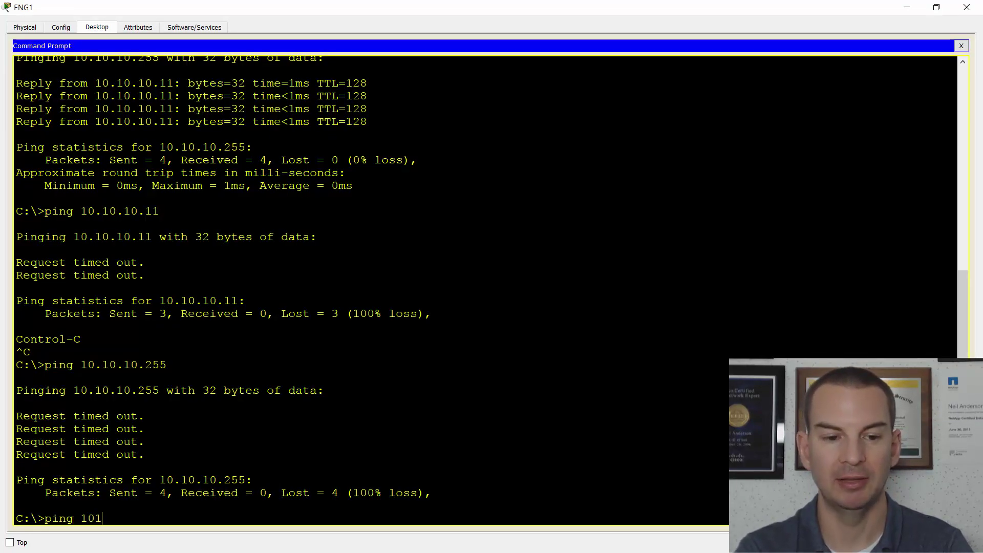
key(BackSpace)
text(.10.10.11)
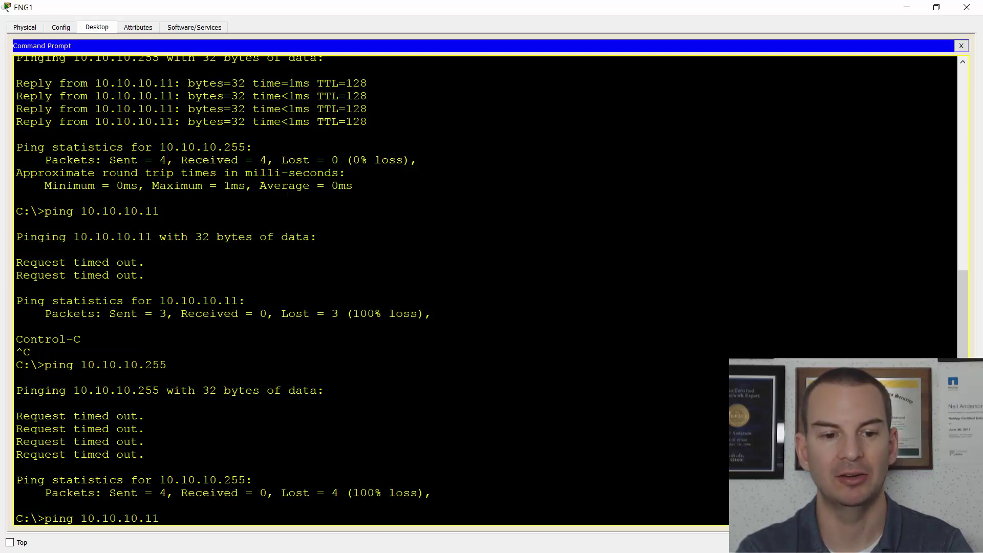
key(Return)
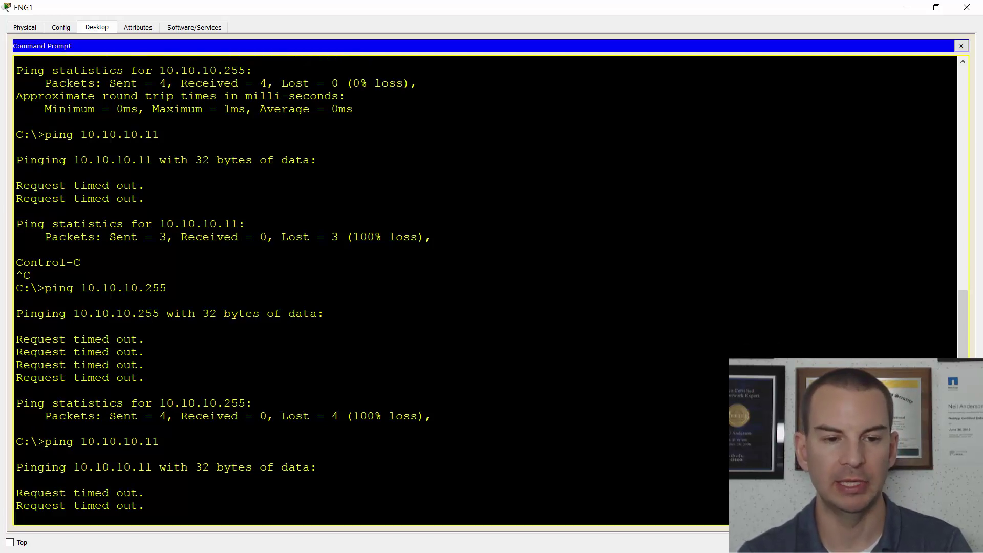
- Shut down FastEthernet0/2 and bring it back up with 'no shutdown'
key(alt+Tab)
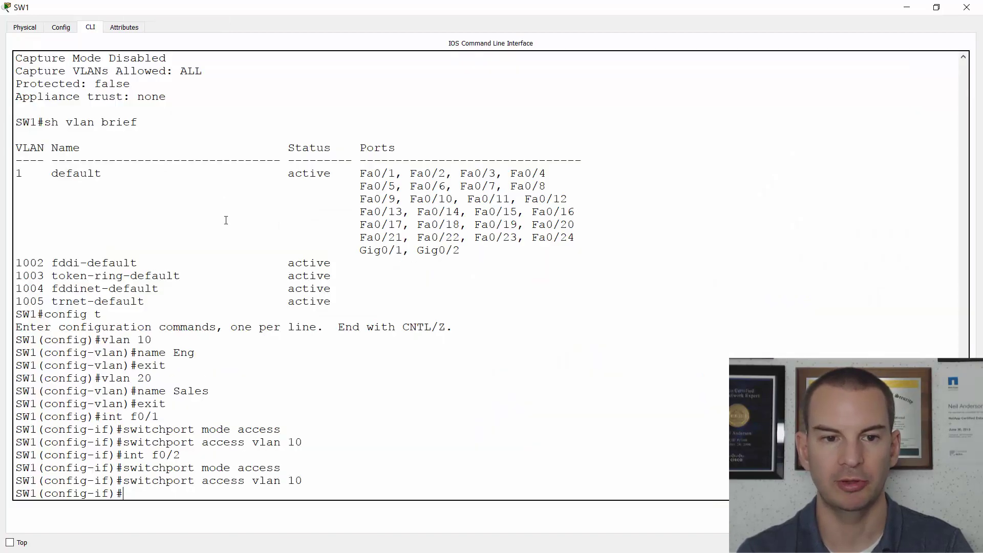
text(shut)
key(Return)
key(Return)
text(no shutdow)
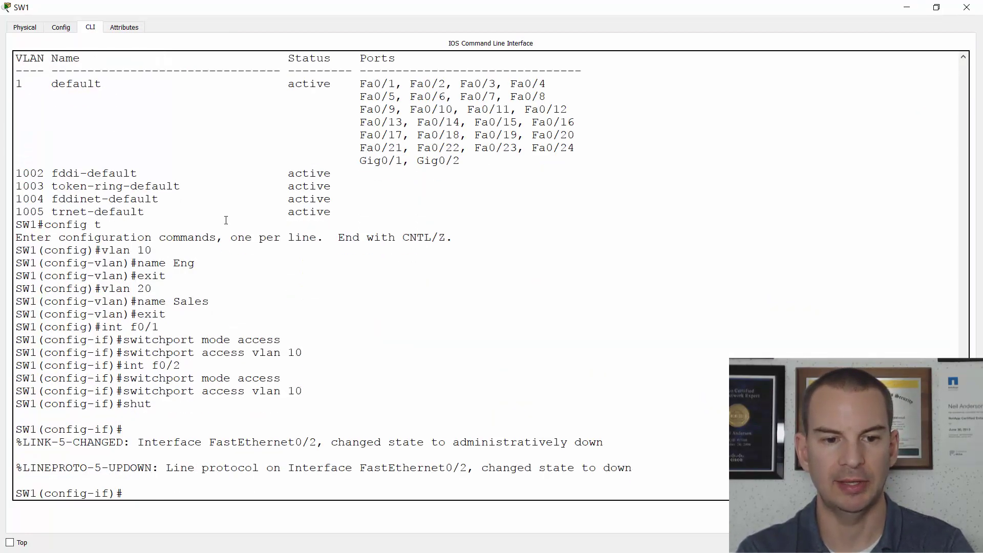
text(n)
- Shut down FastEthernet0/1 and re-enable it with 'no shut'
key(Return)
key(Return)
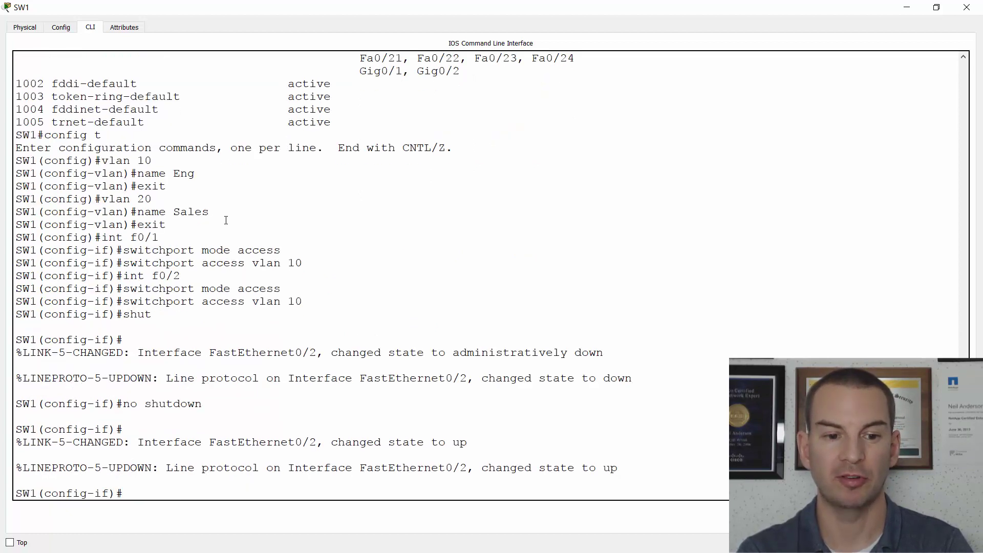
text(int f0/)
text(1)
key(Return)
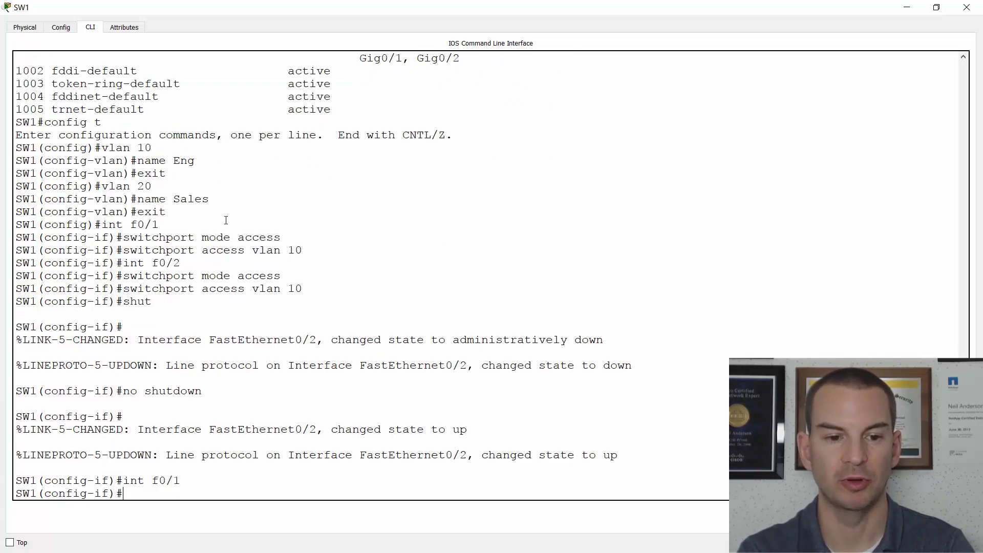
text(shut)
key(Return)
text(no shut)
key(Return)
key(Return)
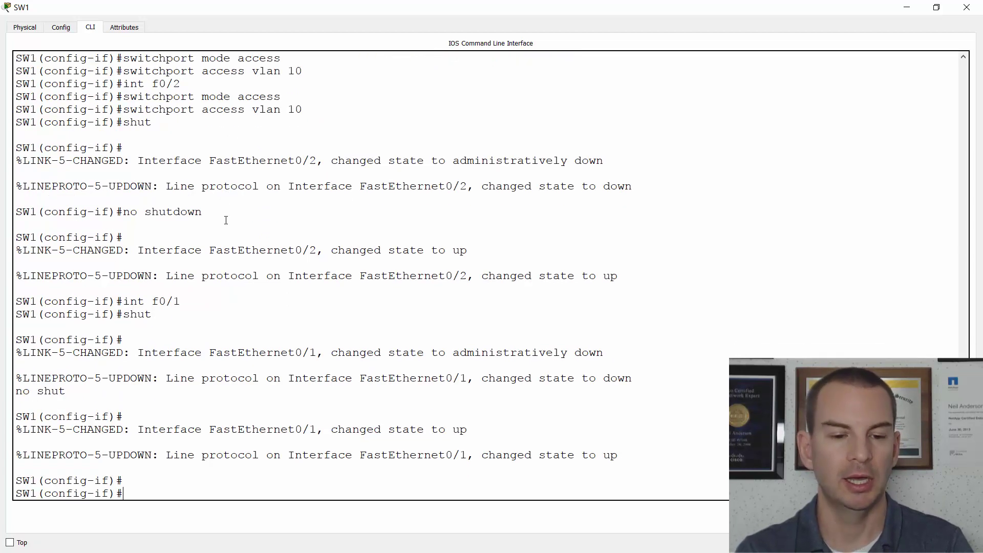
- Ping 10.10.10.11 from ENG1 repeatedly until it returns 4 replies with 0% loss
key(alt+Tab)
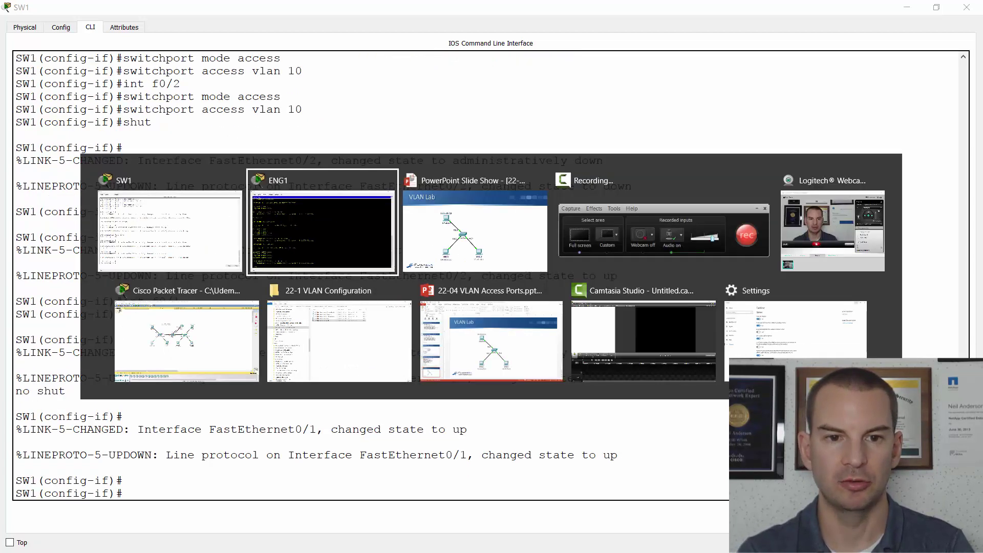
text(ping)
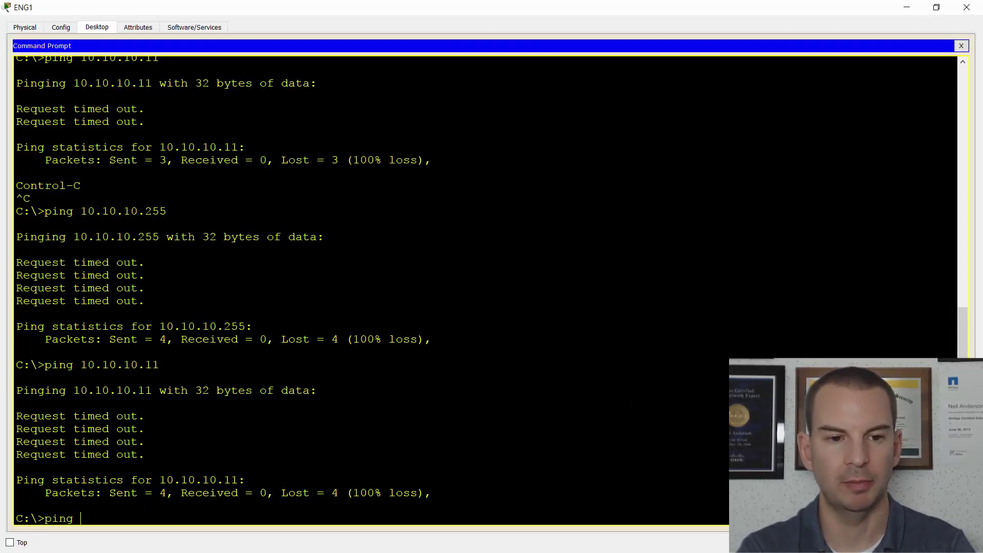
text(10.10.10.1)
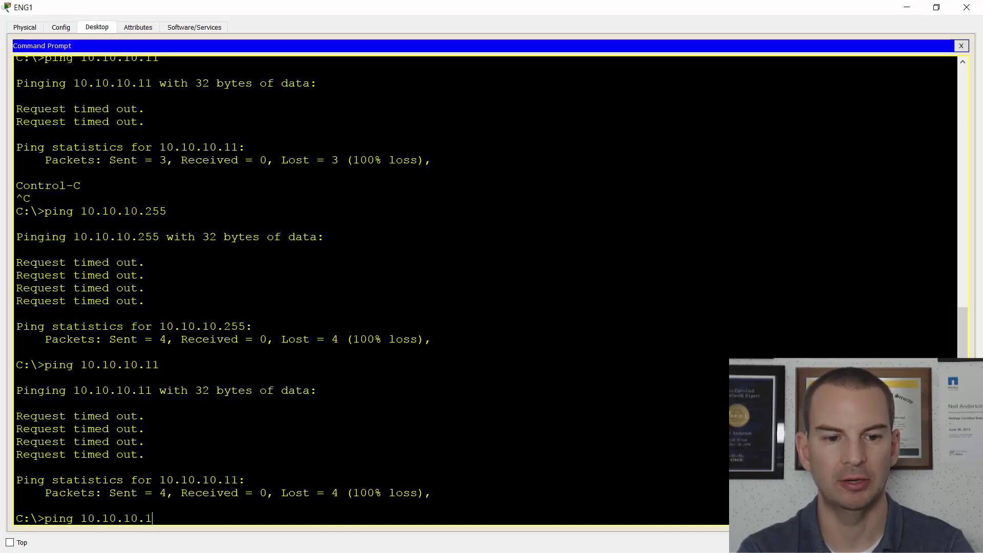
text(1)
key(Return)
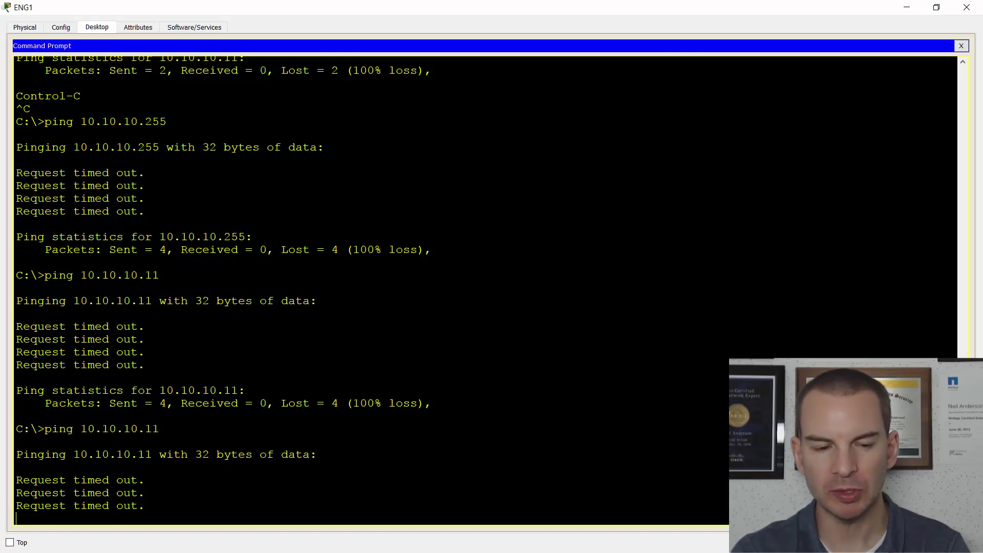
text(p)
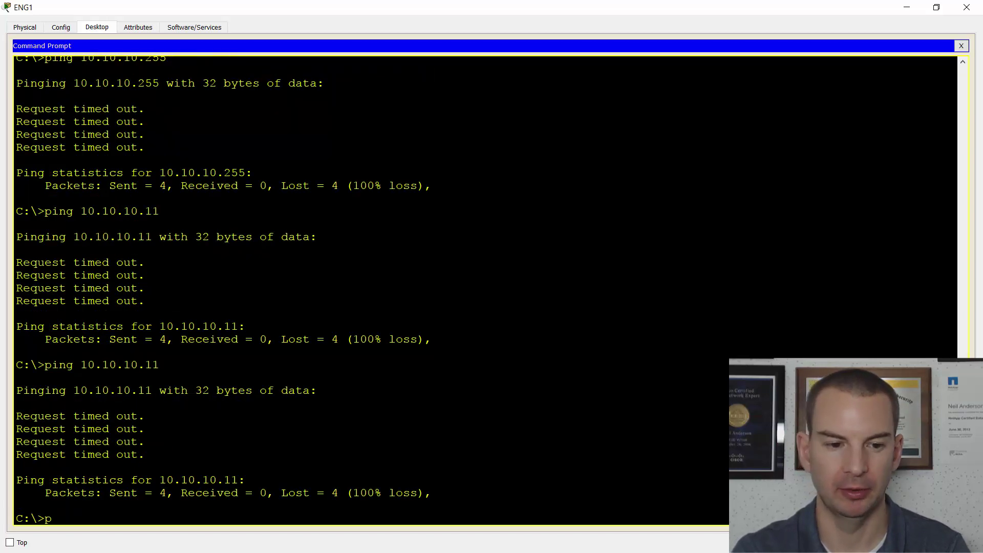
text(ing 10.10.10.10.11)
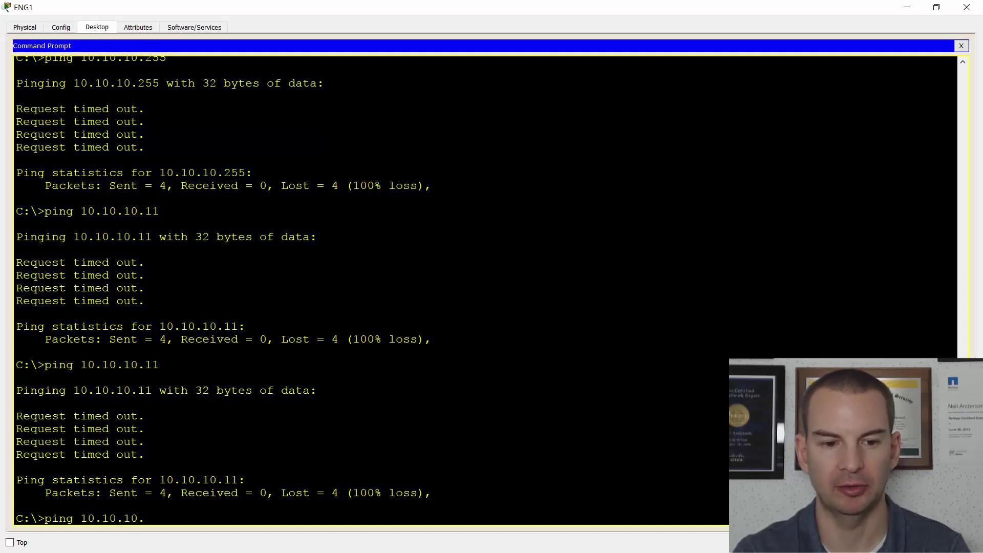
key(Return)
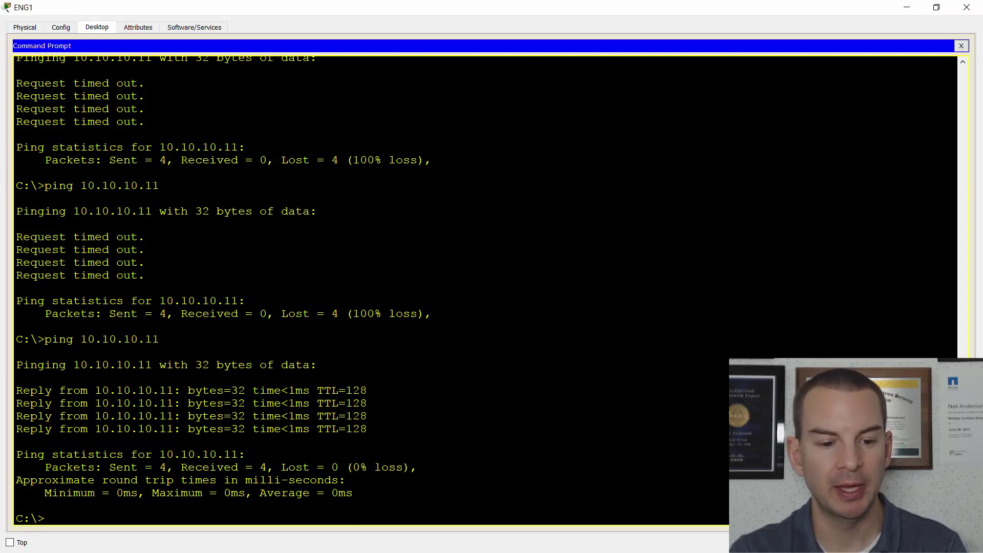
- Configure interface Fa0/3 with 'switchport mode access' and 'switchport access vlan 20'
key(alt+Tab)
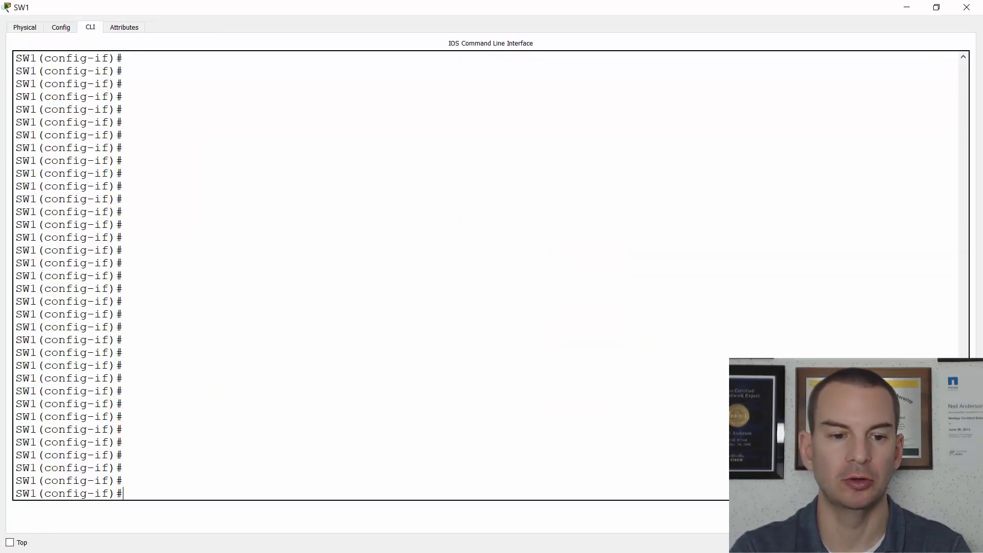
text(e)
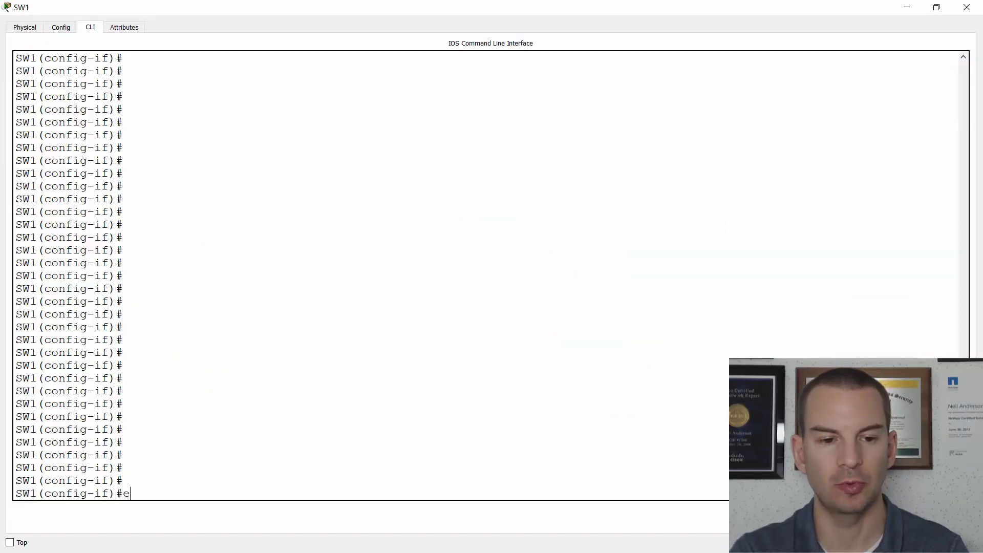
text(xit)
key(Return)
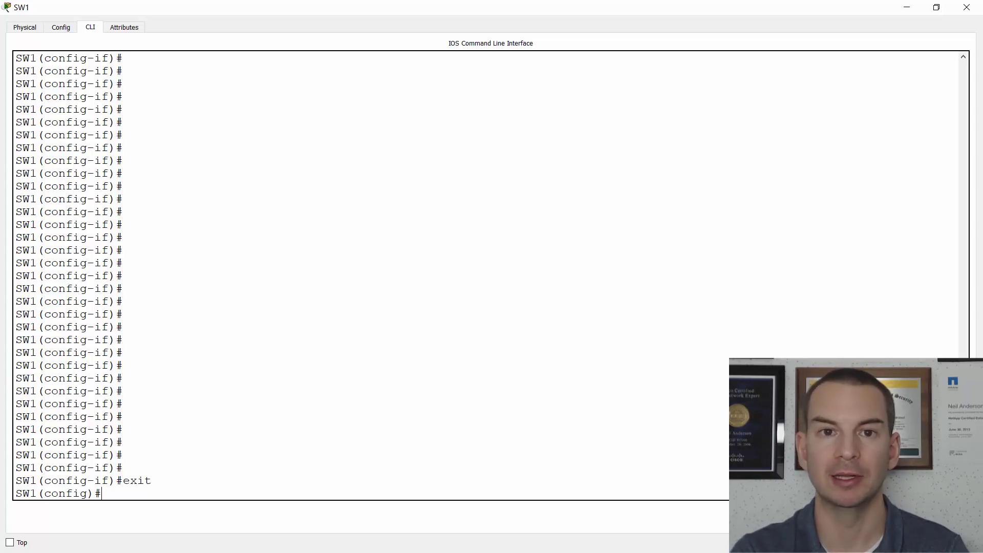
text(int)
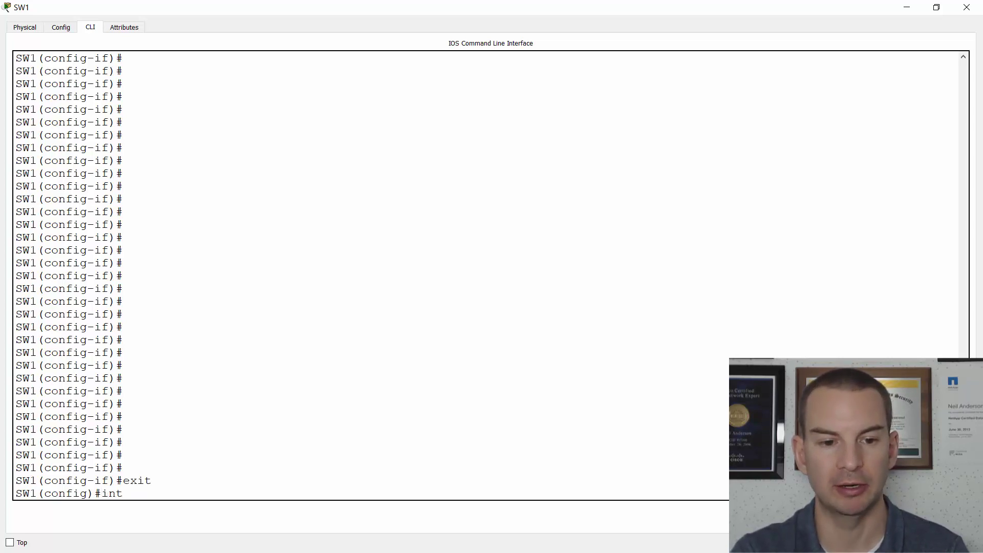
text( f0/3)
key(Return)
text(switchport mode access)
key(Return)
text(switchpor)
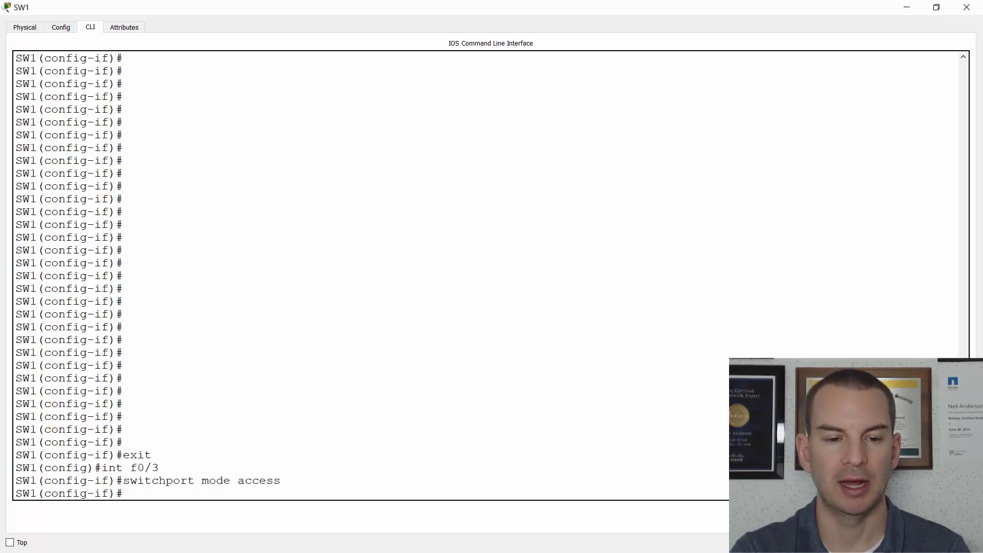
text(t access vlan)
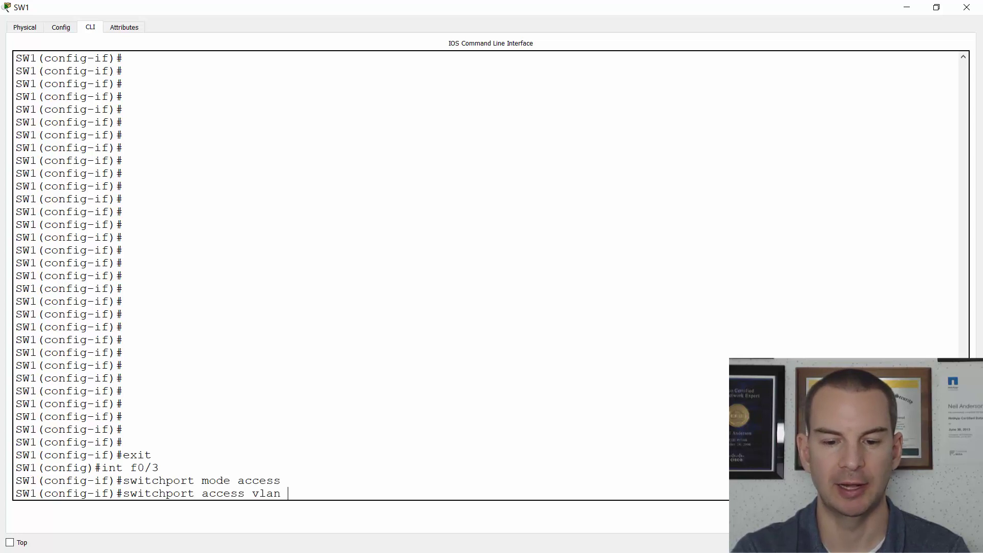
text( 20)
key(Return)
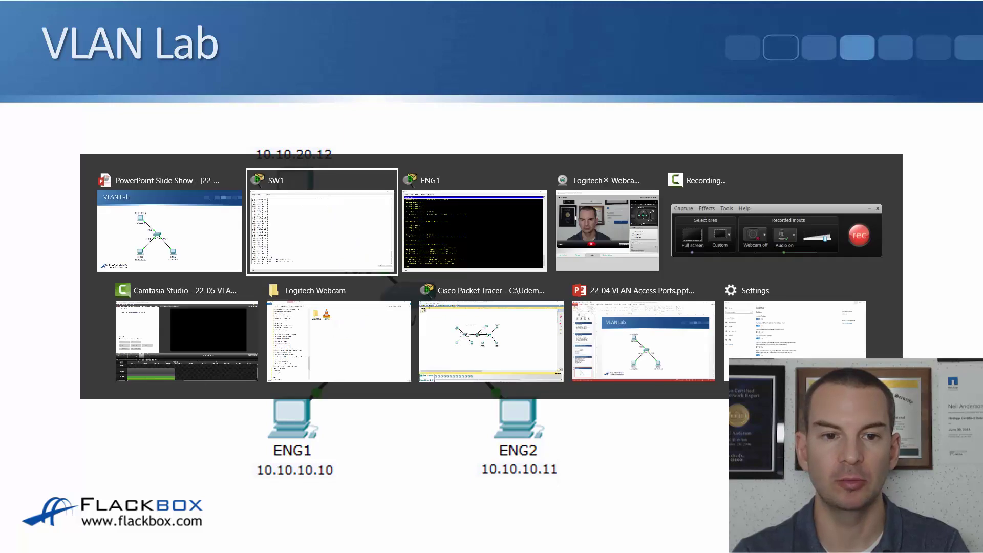
- Exit configuration mode with end and run sh vlan brief on SW1
text(end)
key(Return)
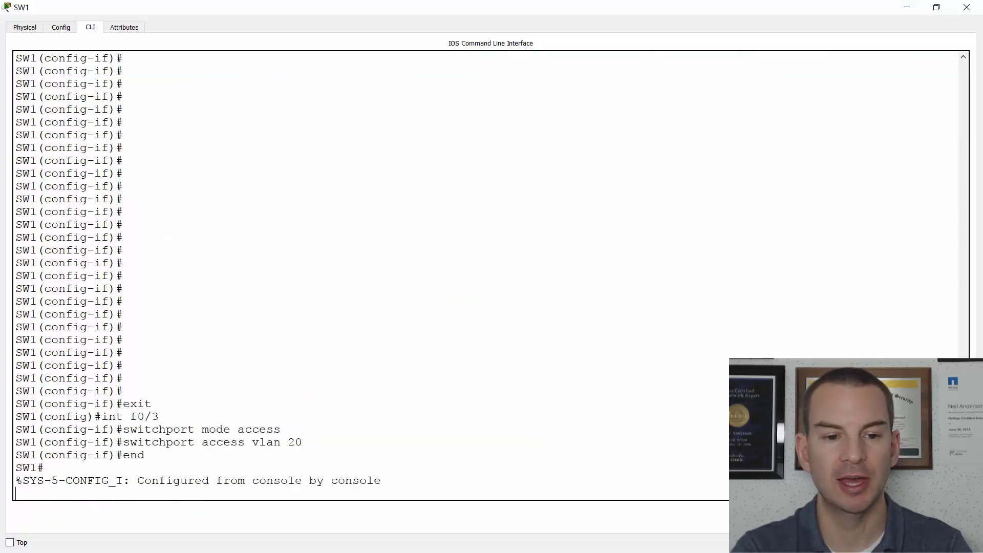
key(Return)
key(Return)
key(Return)
text(sh vla)
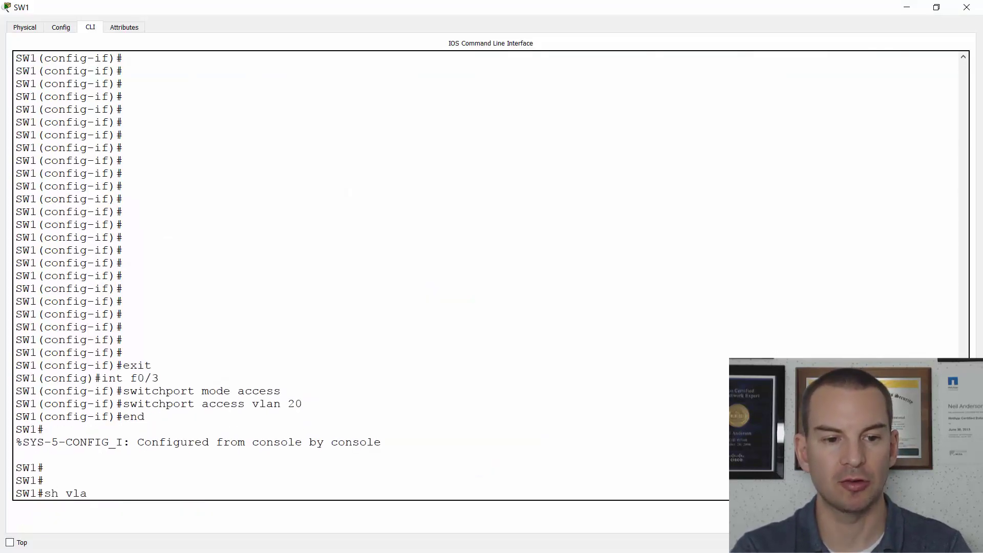
text(n brief)
key(Return)
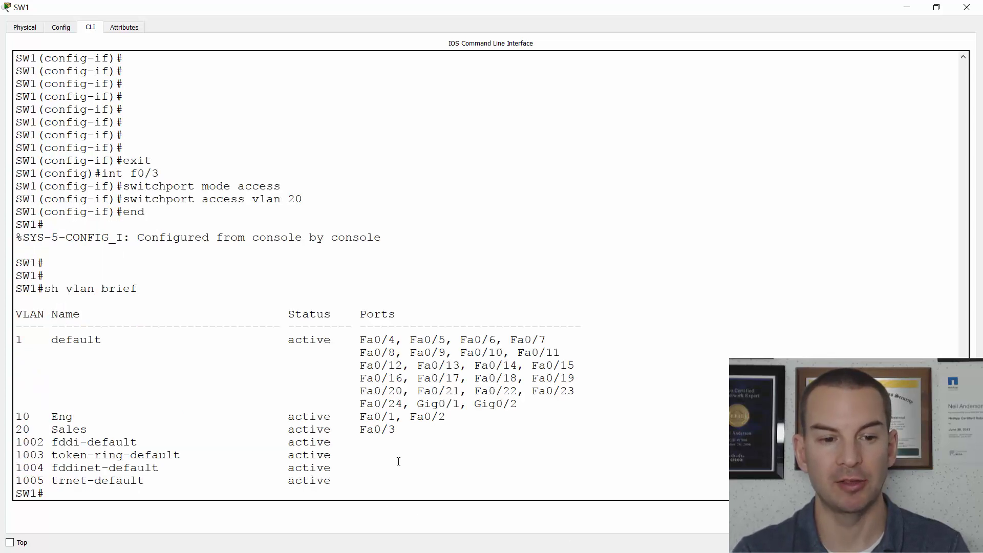
- Highlight VLAN 10 Eng with Fa0/1–Fa0/2, VLAN 20 Sales with Fa0/3, and the VLAN 1 ports
drag(83, 417, 16, 417)
drag(447, 416, 362, 417)
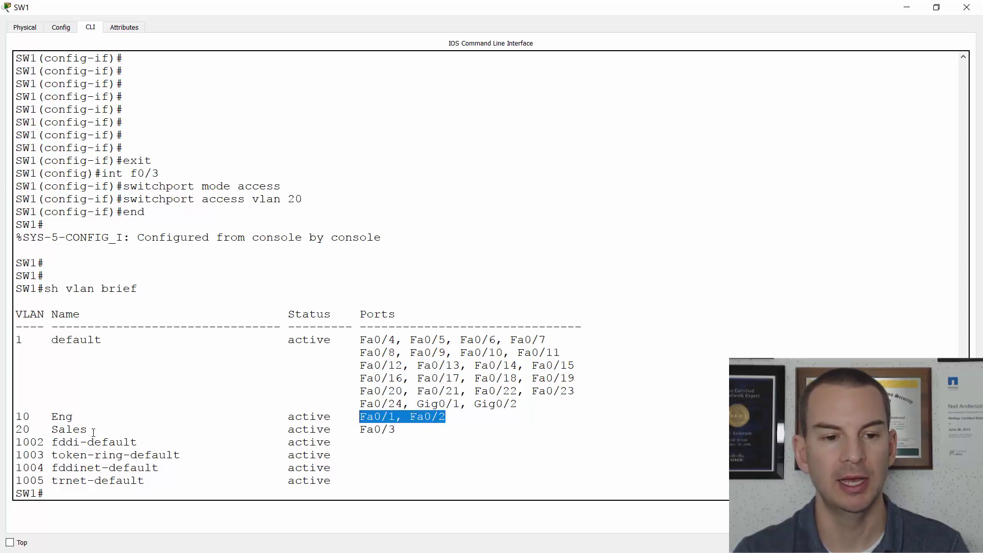
drag(87, 430, 15, 430)
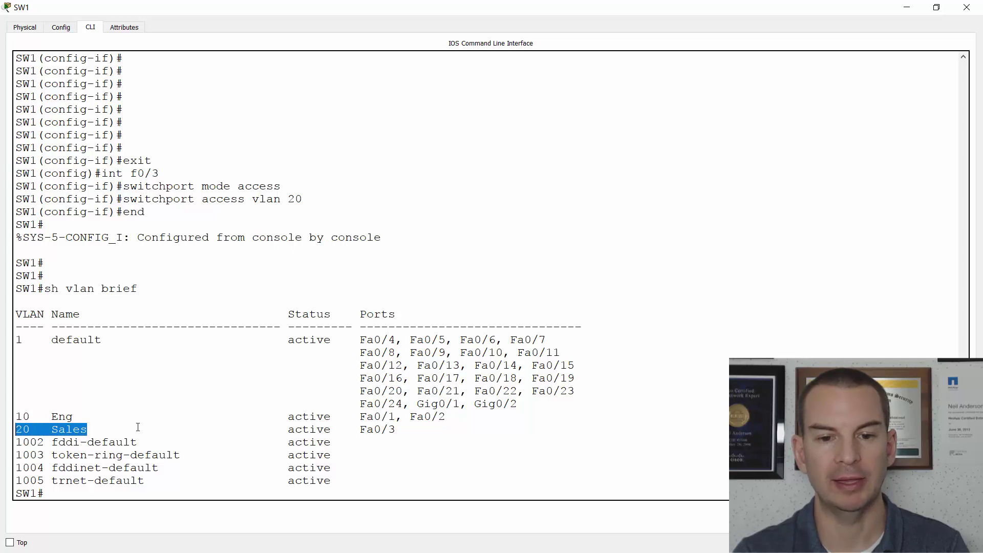
drag(396, 430, 362, 430)
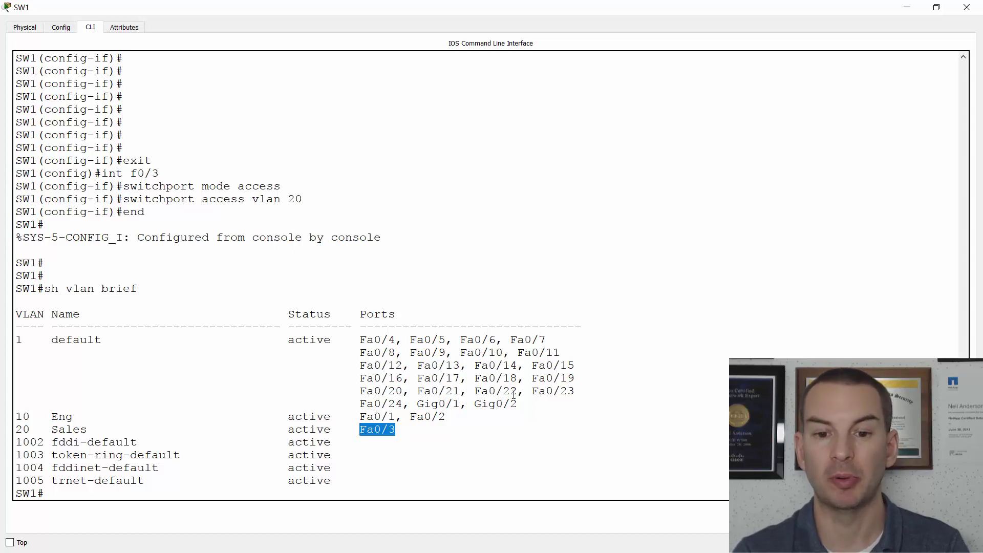
drag(516, 404, 28, 333)
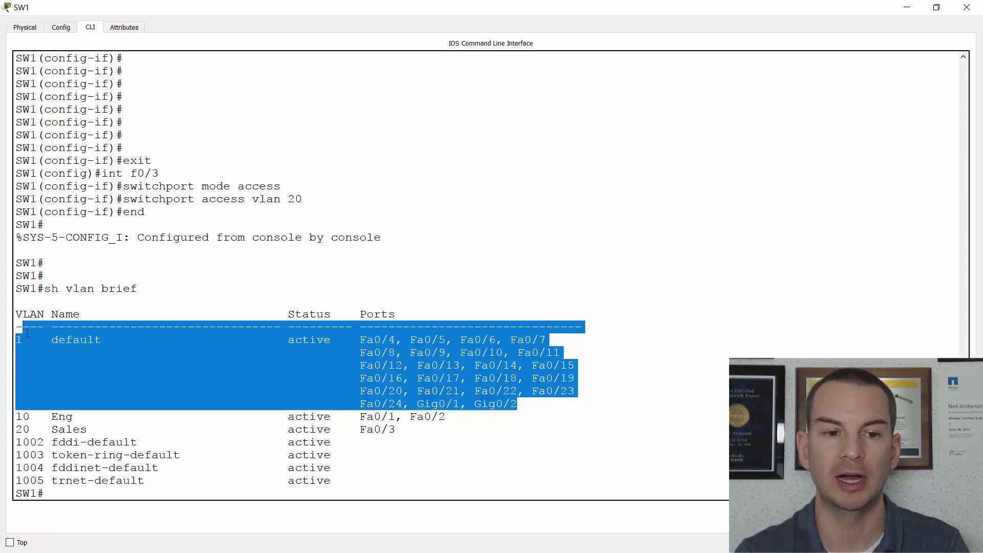